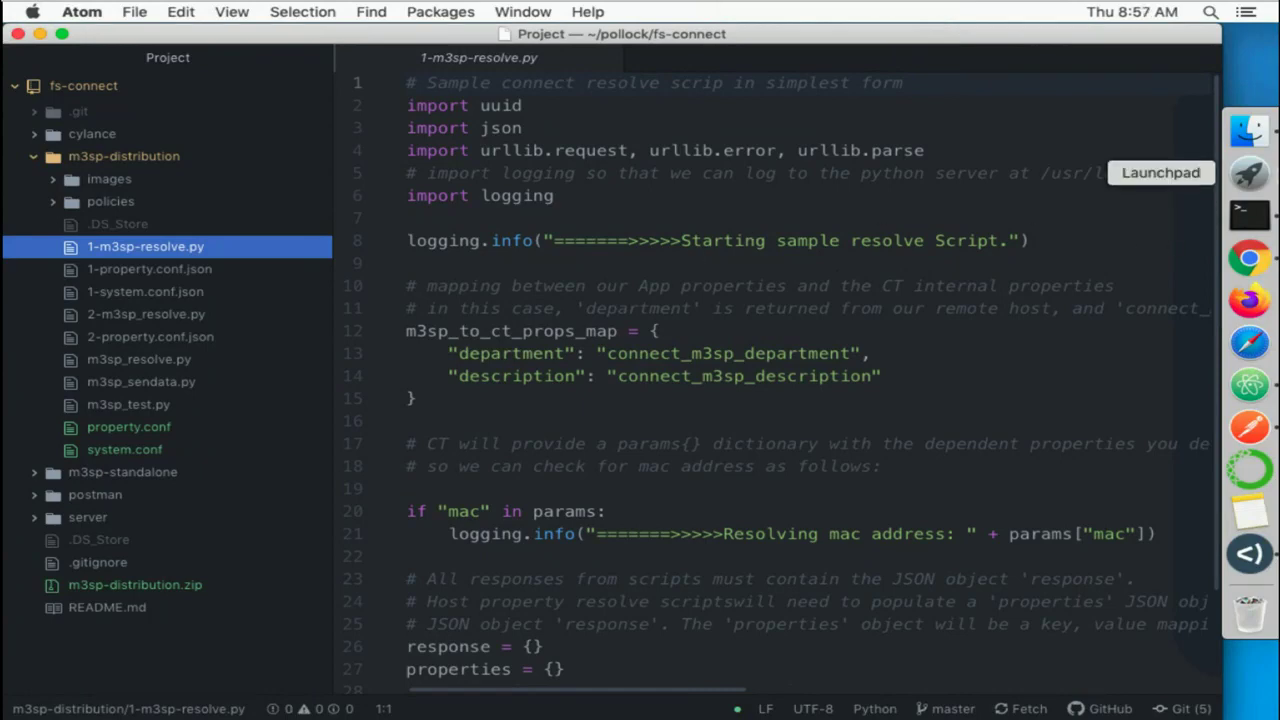
Open a Finder window on the fs-connect folder.
click(1250, 131)
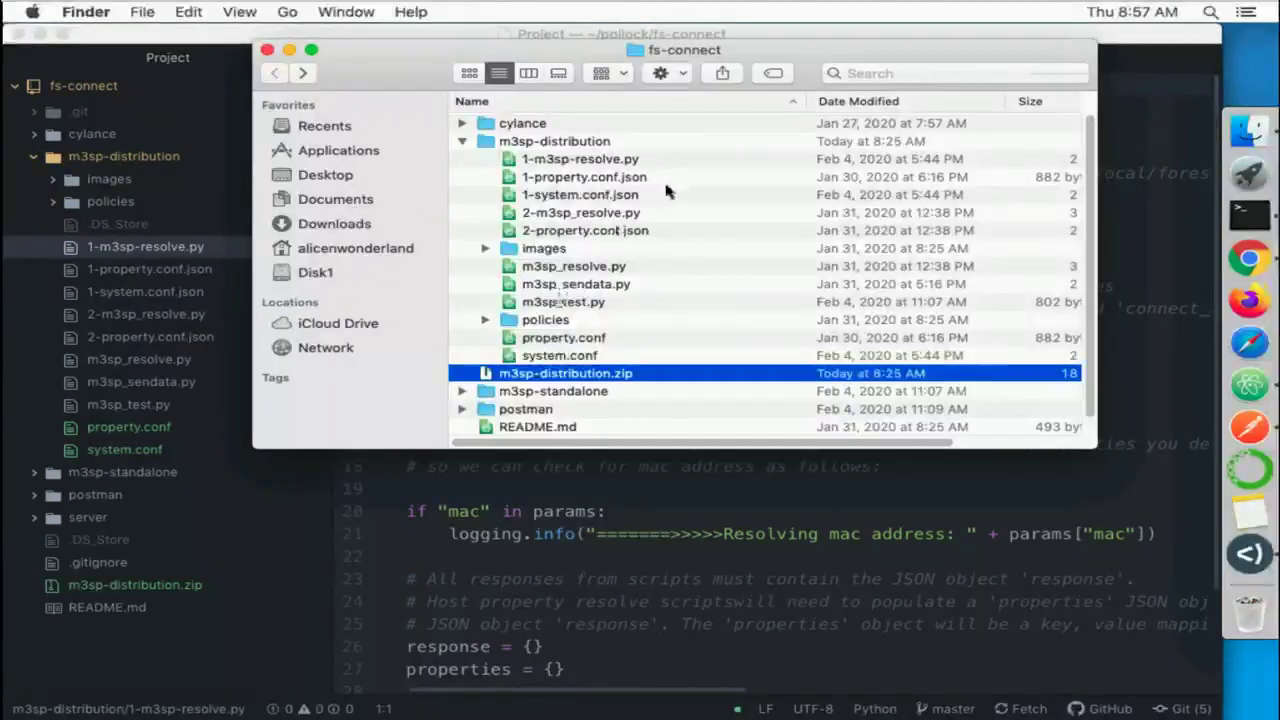
Move the old m3sp-distribution.zip and m3sp_resolve.py to the Trash.
right_click(565, 373)
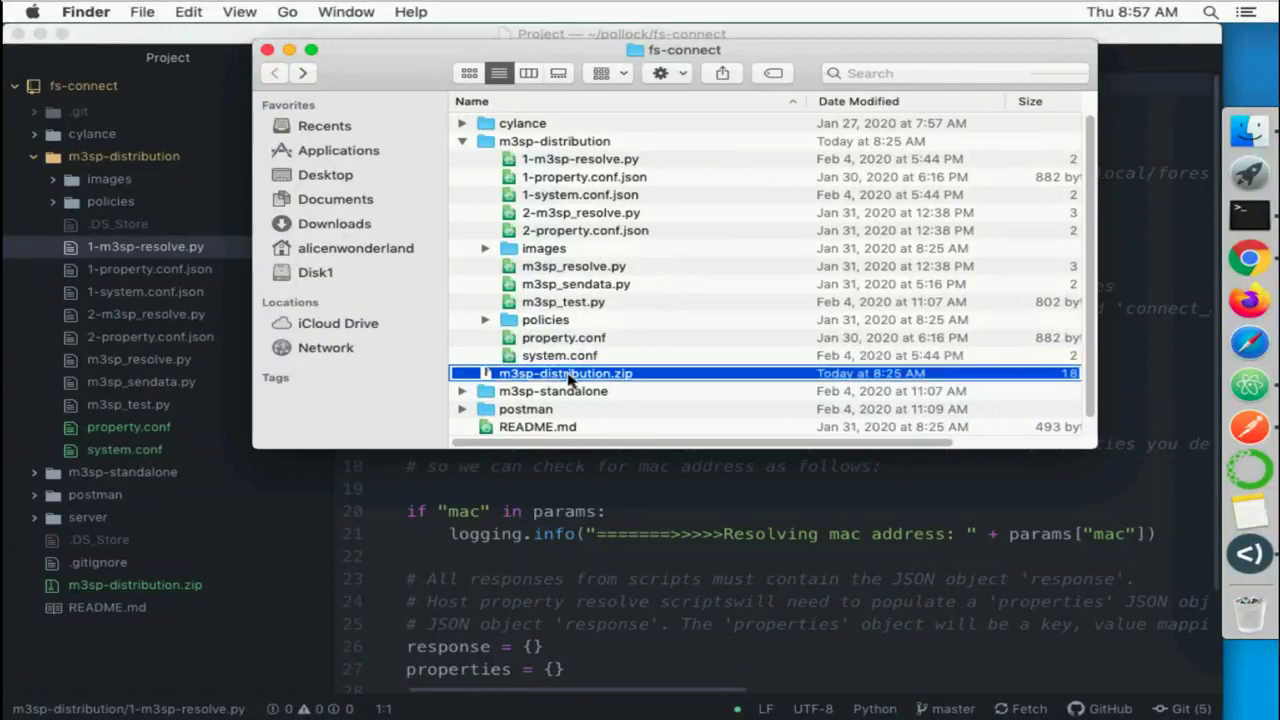
click(618, 386)
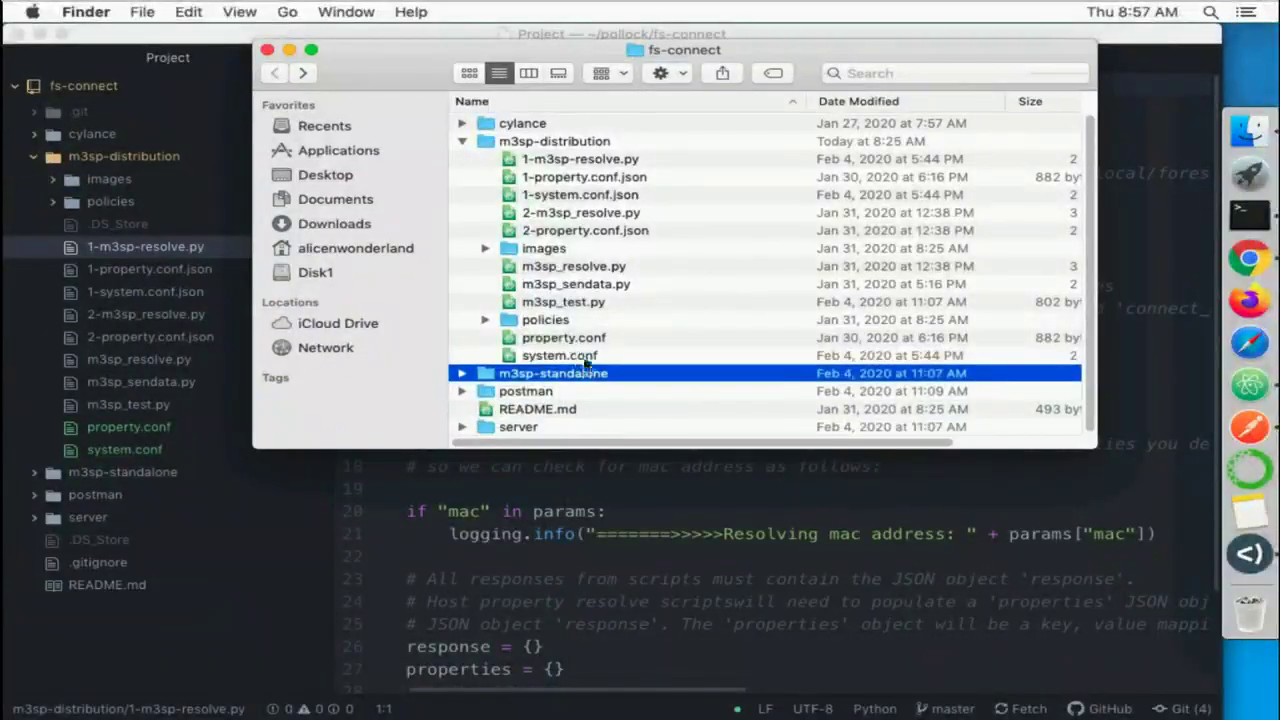
click(558, 270)
right_click(558, 268)
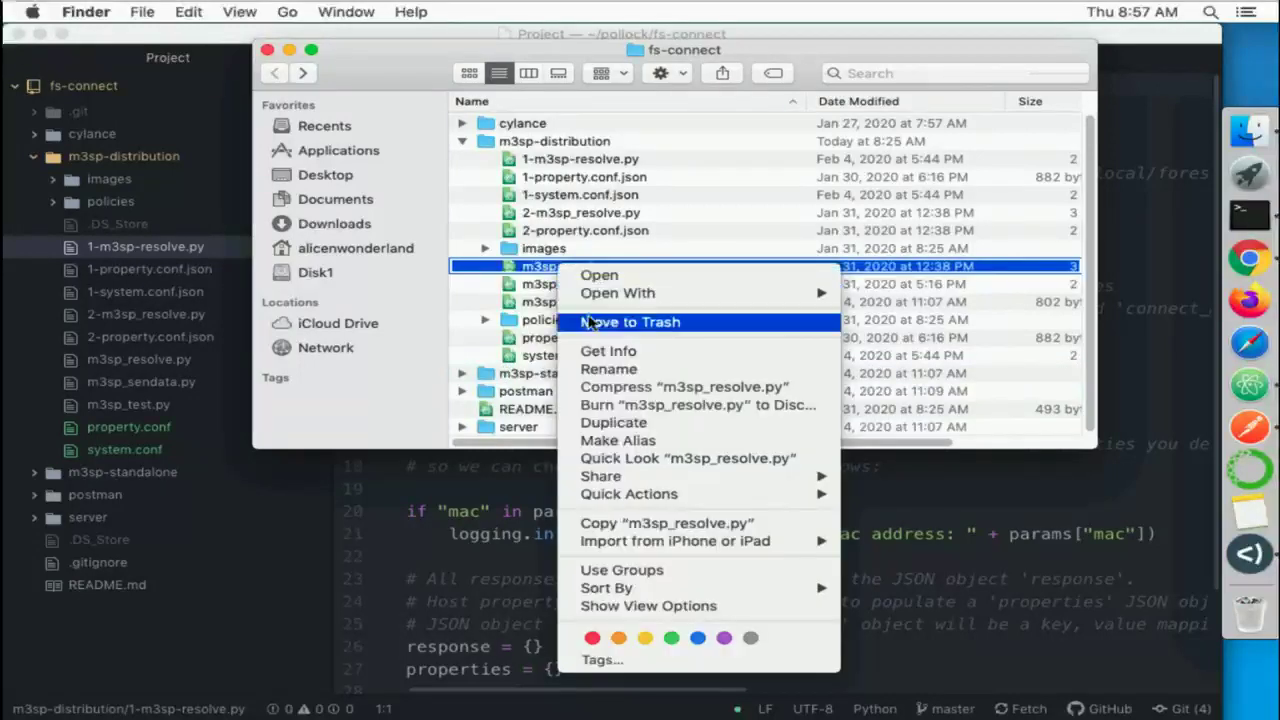
click(590, 321)
Duplicate 1-m3sp-resolve.py and rename the copy to m3sp-resolve.py.
click(590, 164)
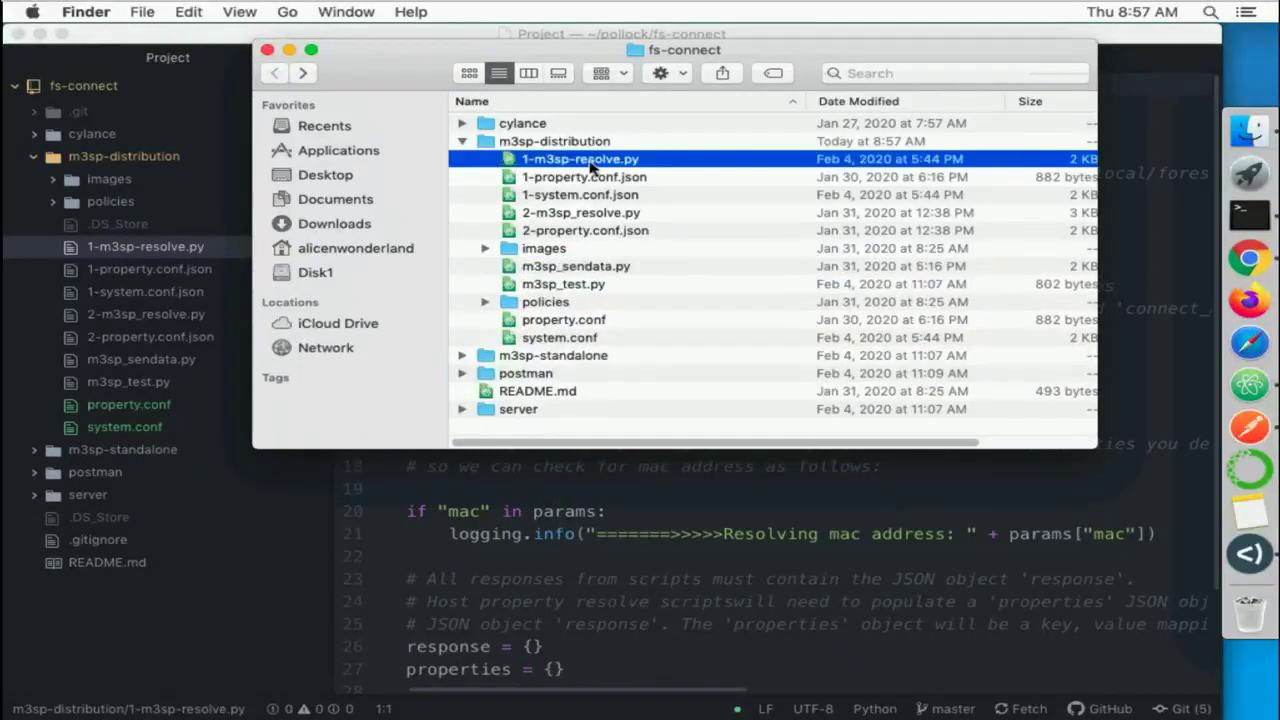
right_click(590, 166)
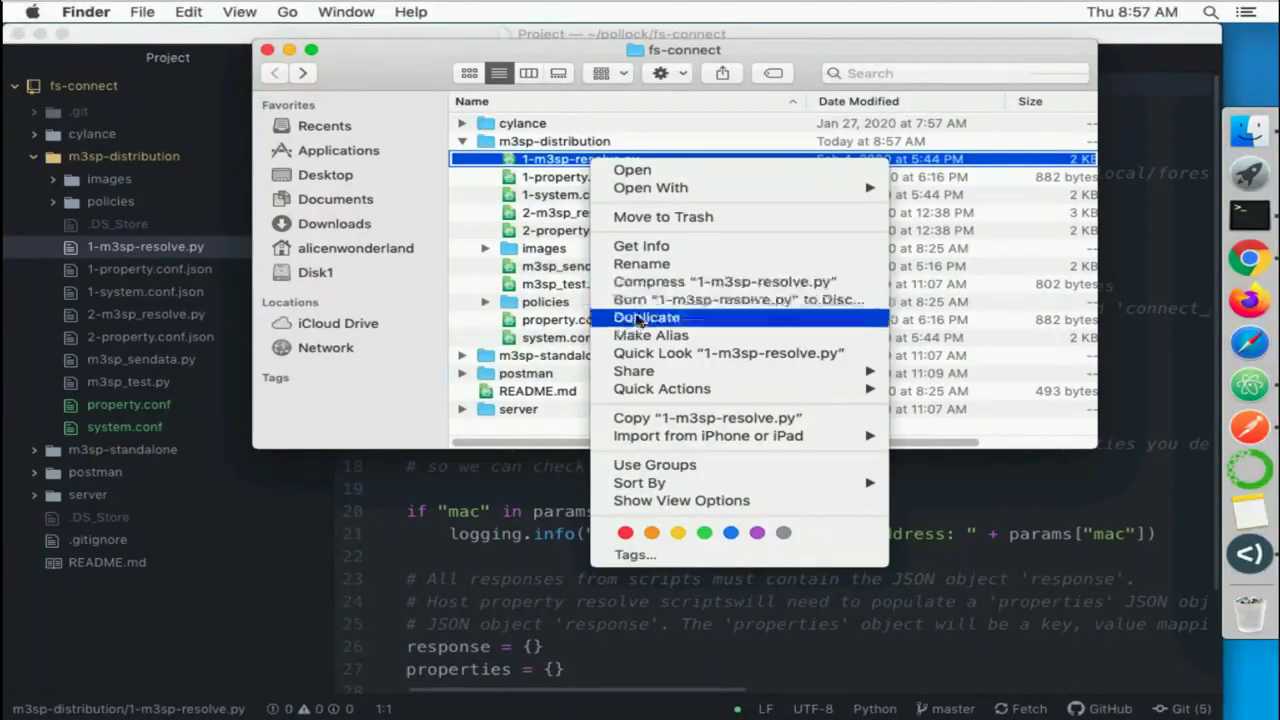
click(642, 317)
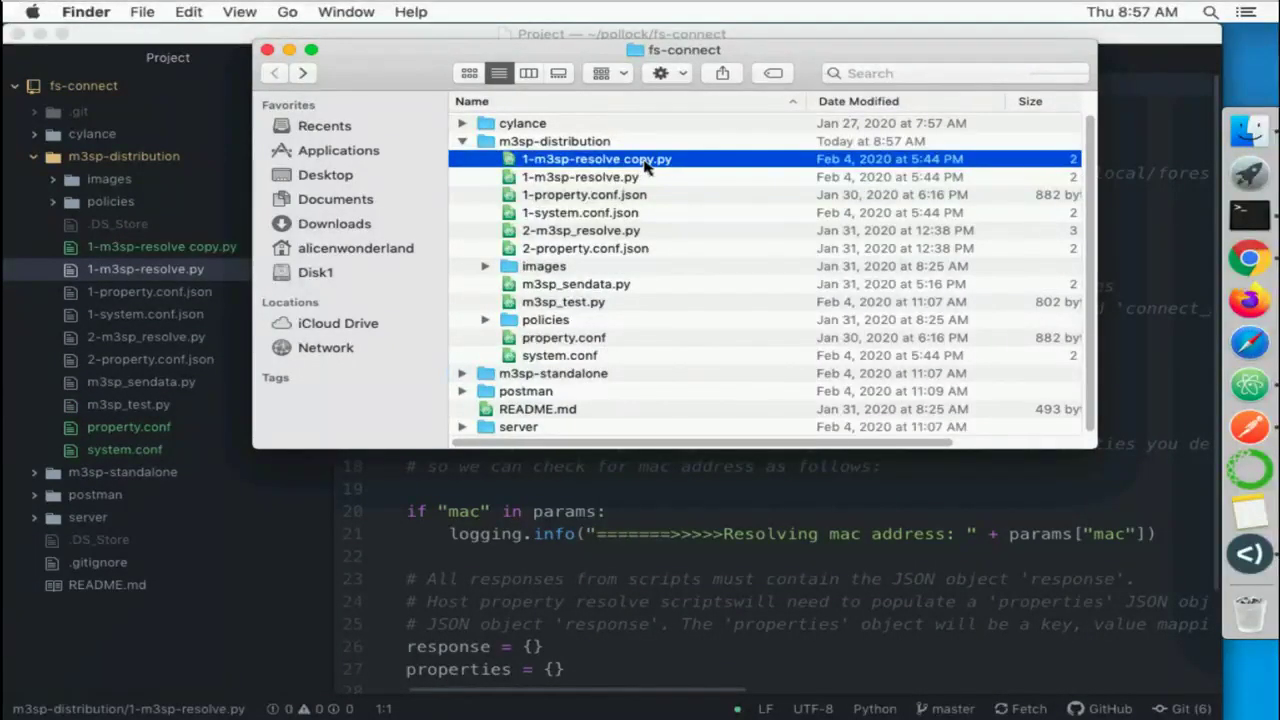
click(650, 162)
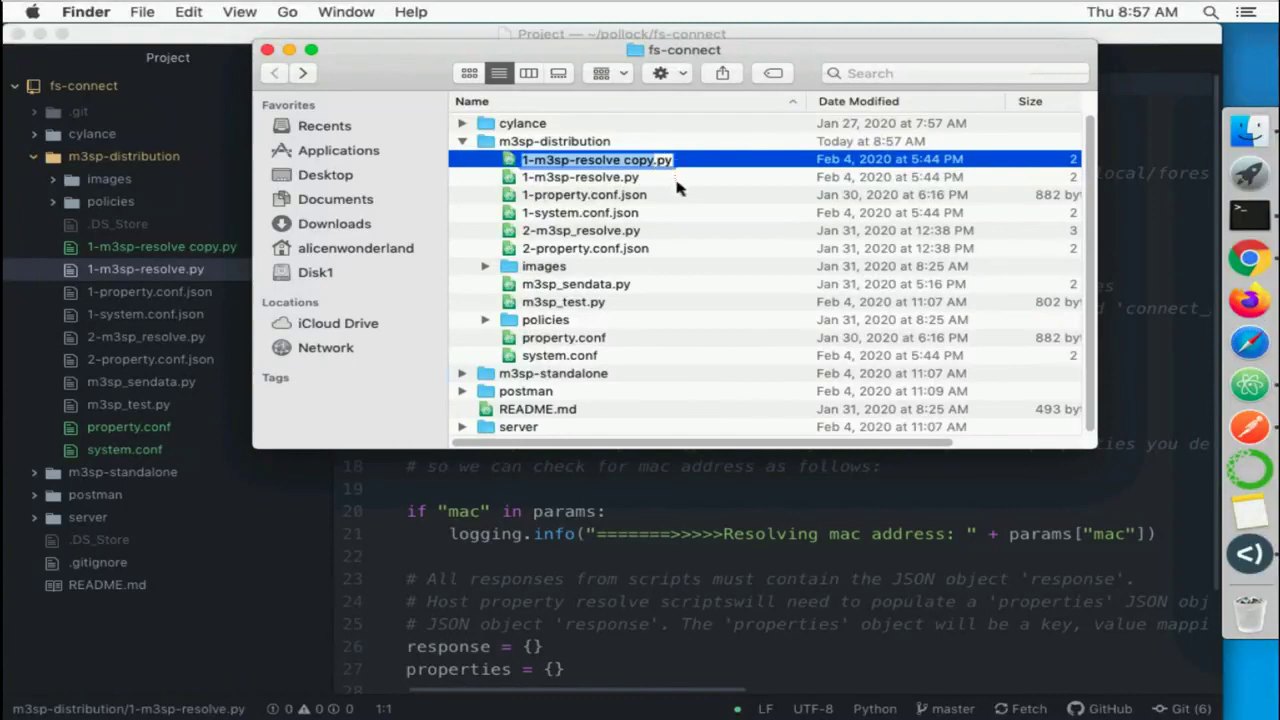
key(BackSpace)
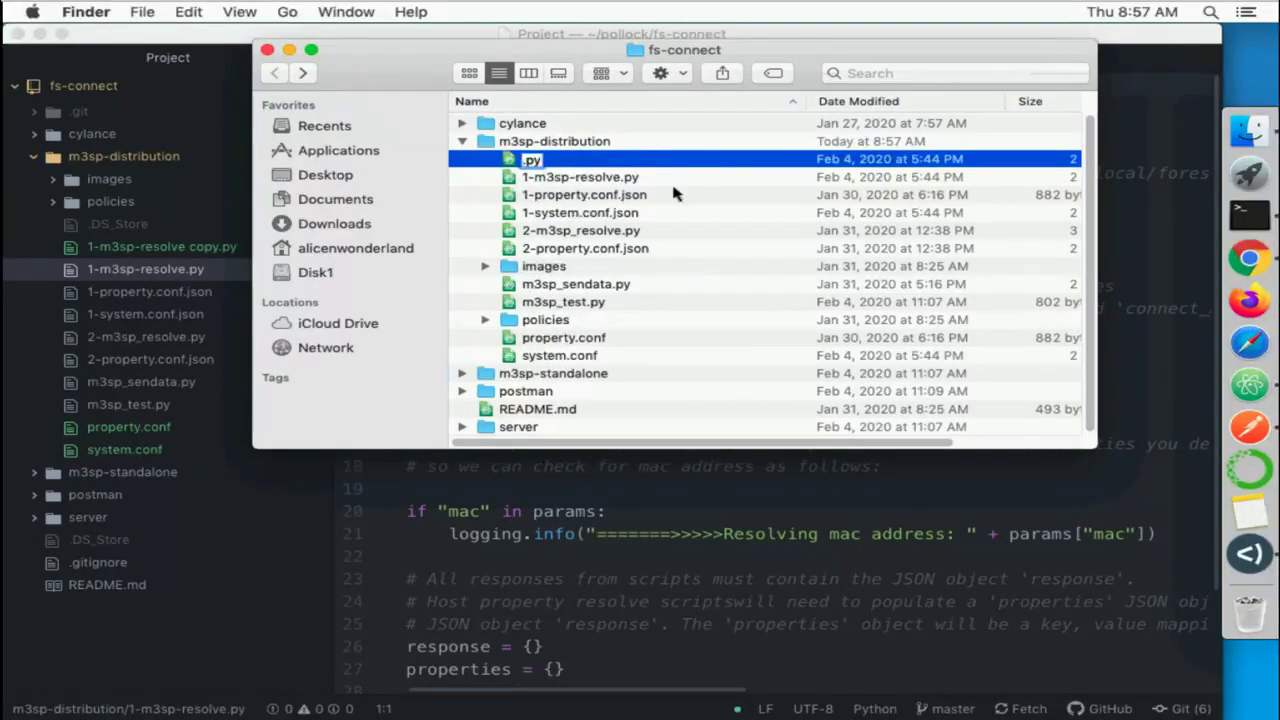
key(Escape)
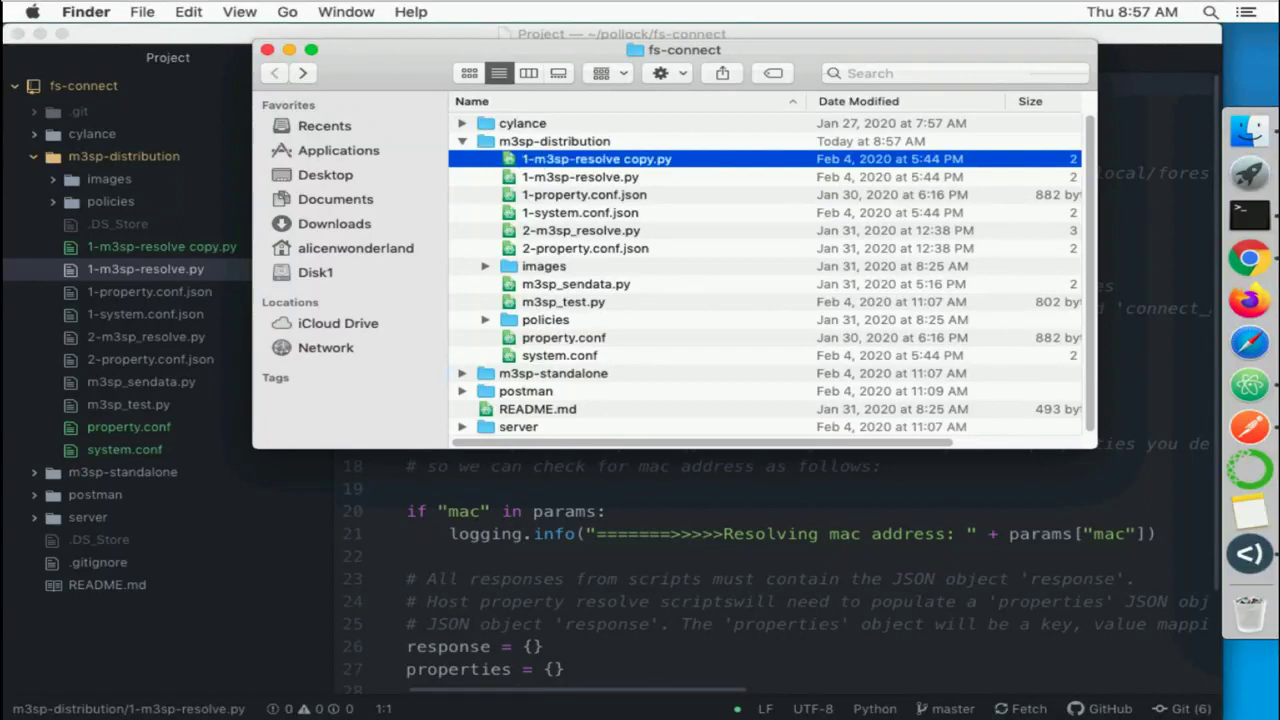
click(650, 160)
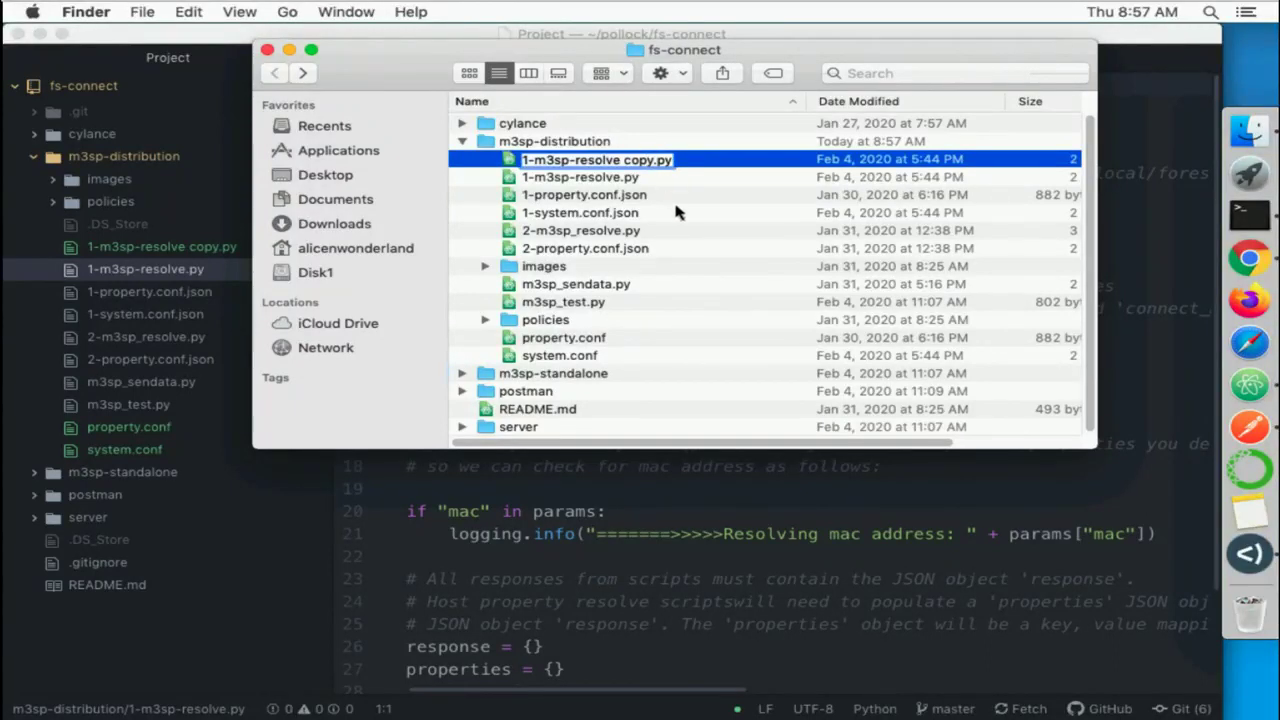
key(BackSpace)
key(BackSpace)
key(BackSpace)
key(BackSpace)
key(BackSpace)
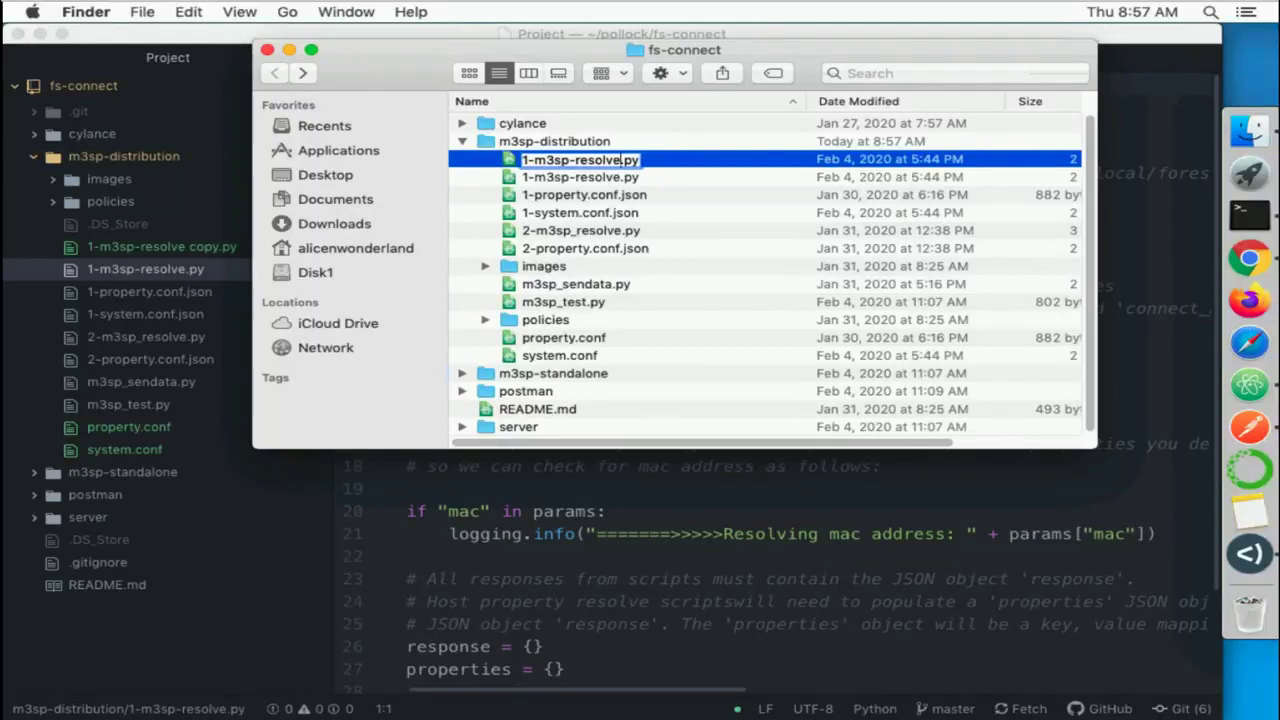
key(Left)
key(Left)
key(Left)
key(Left)
key(Left)
key(Left)
key(Left)
key(Left)
key(Left)
key(Left)
key(Left)
key(Left)
key(Left)
key(Left)
key(BackSpace)
key(BackSpace)
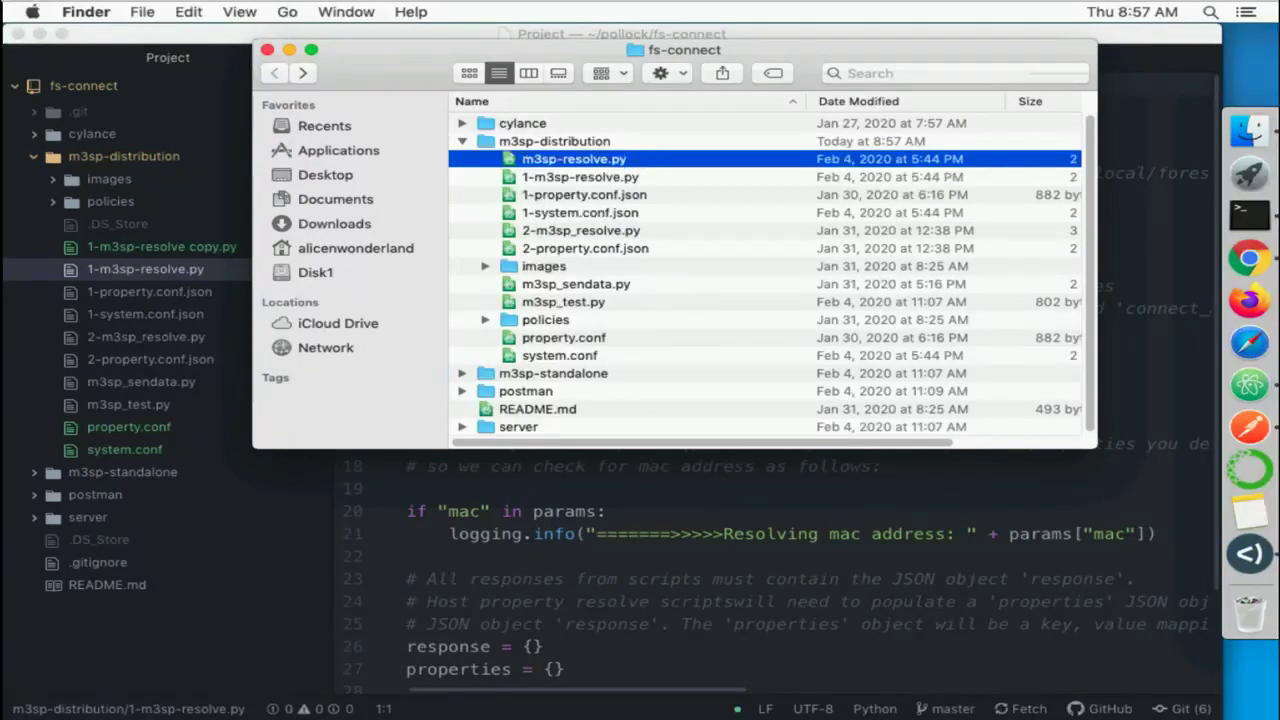
key(Return)
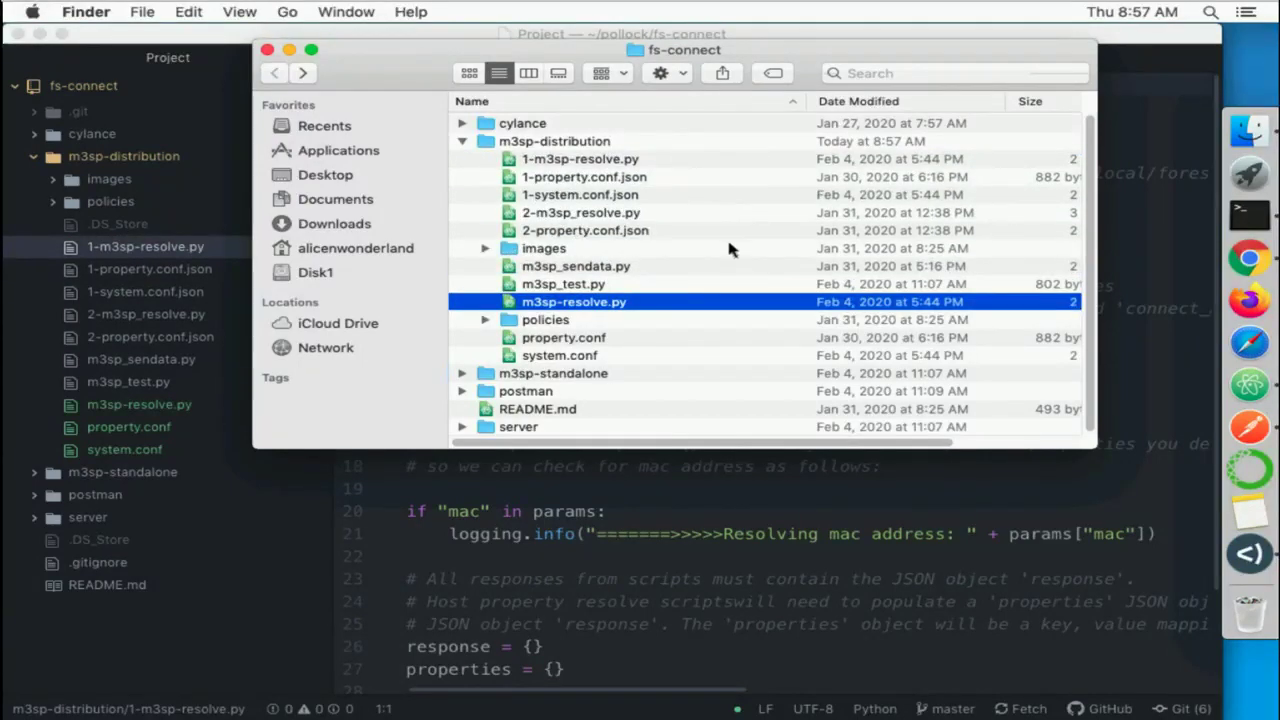
Compress the m3sp-distribution folder into a fresh m3sp-distribution.zip.
click(600, 143)
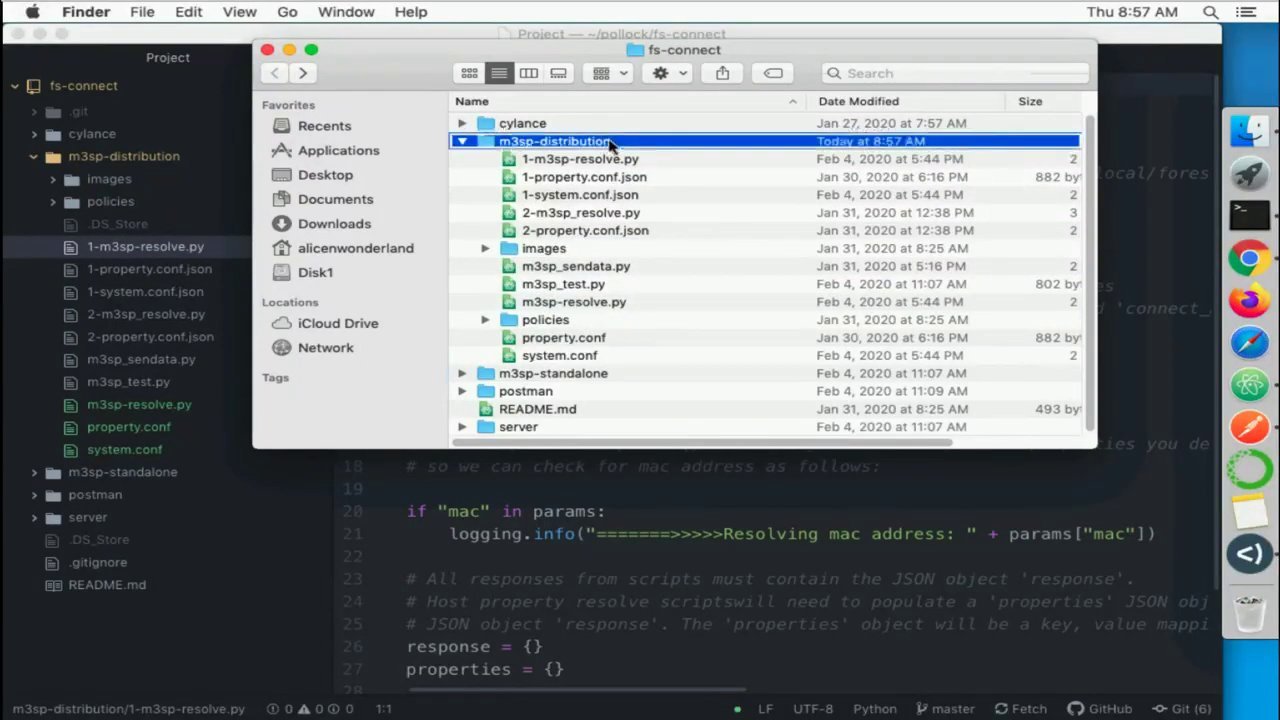
right_click(610, 145)
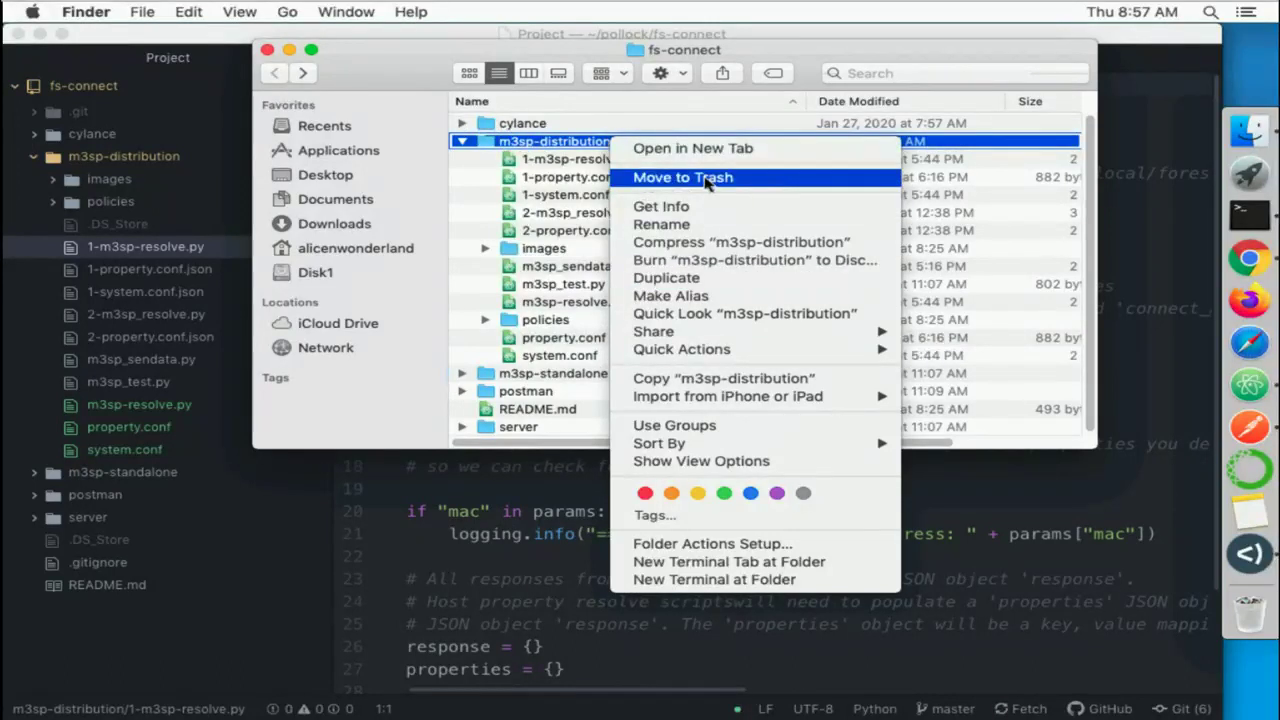
click(690, 242)
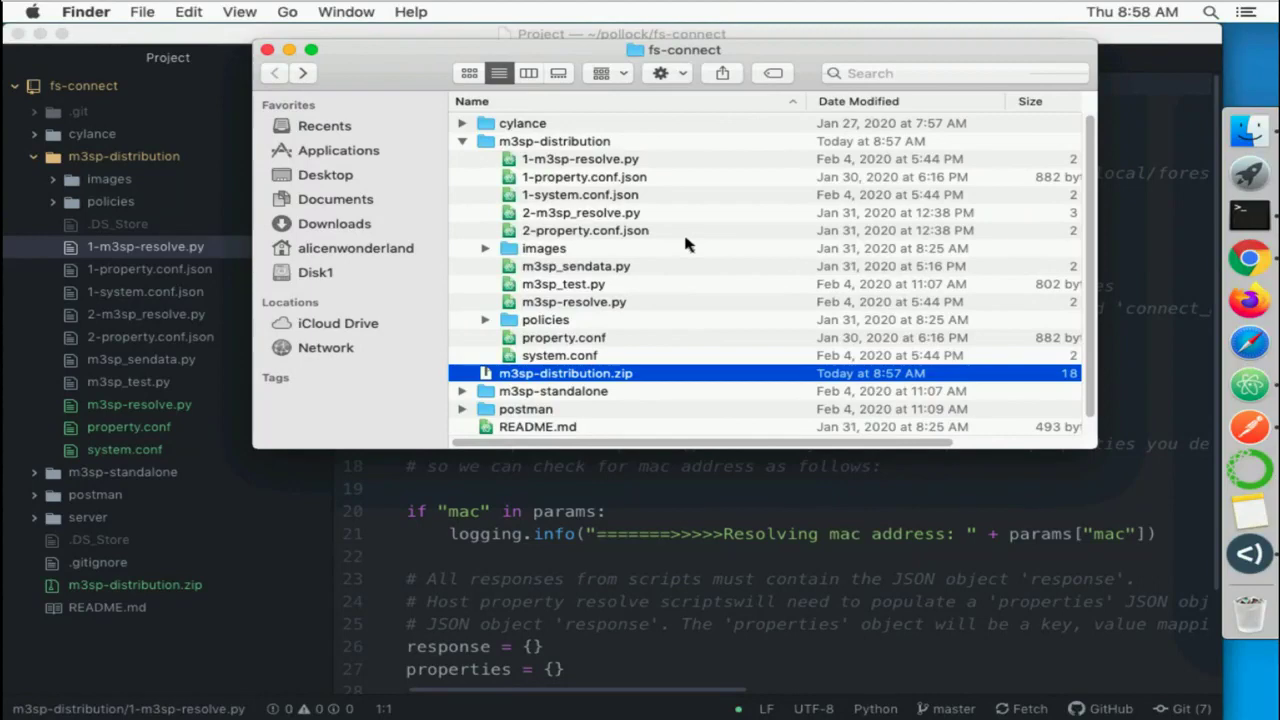
click(1249, 555)
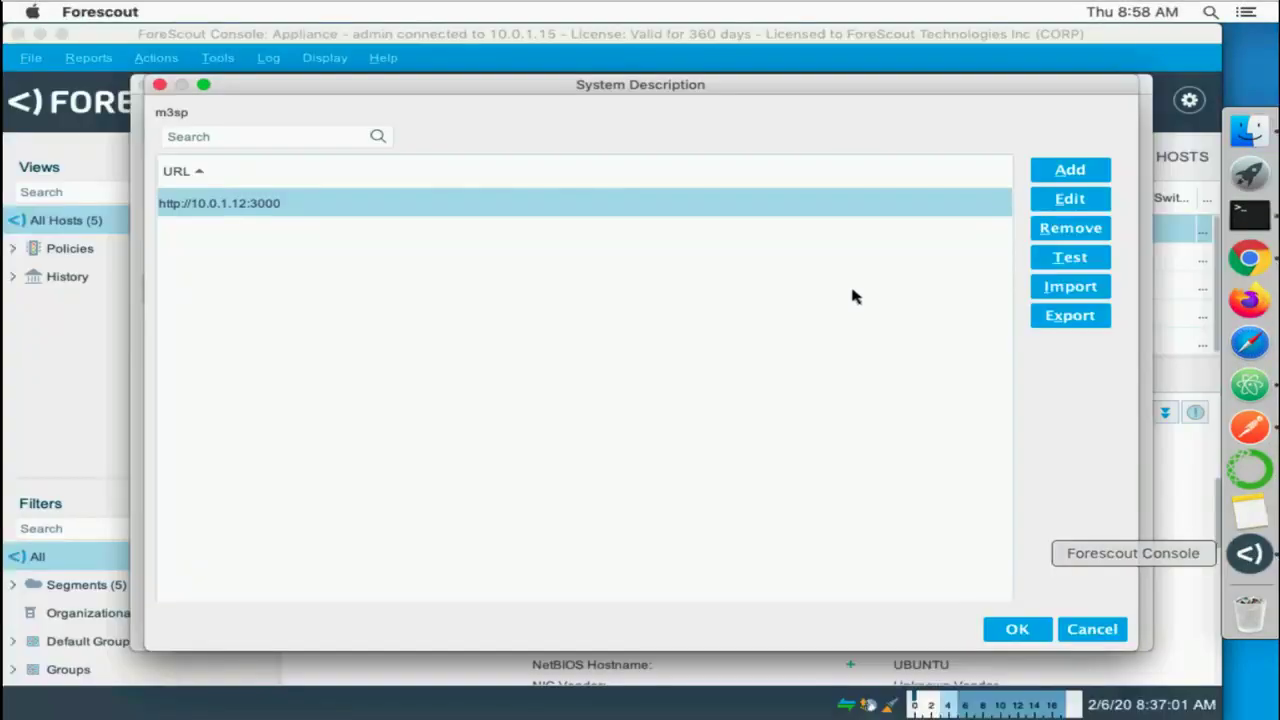
Remove the installed m3sp app from Connect and save the plugin configuration.
click(1073, 630)
click(600, 258)
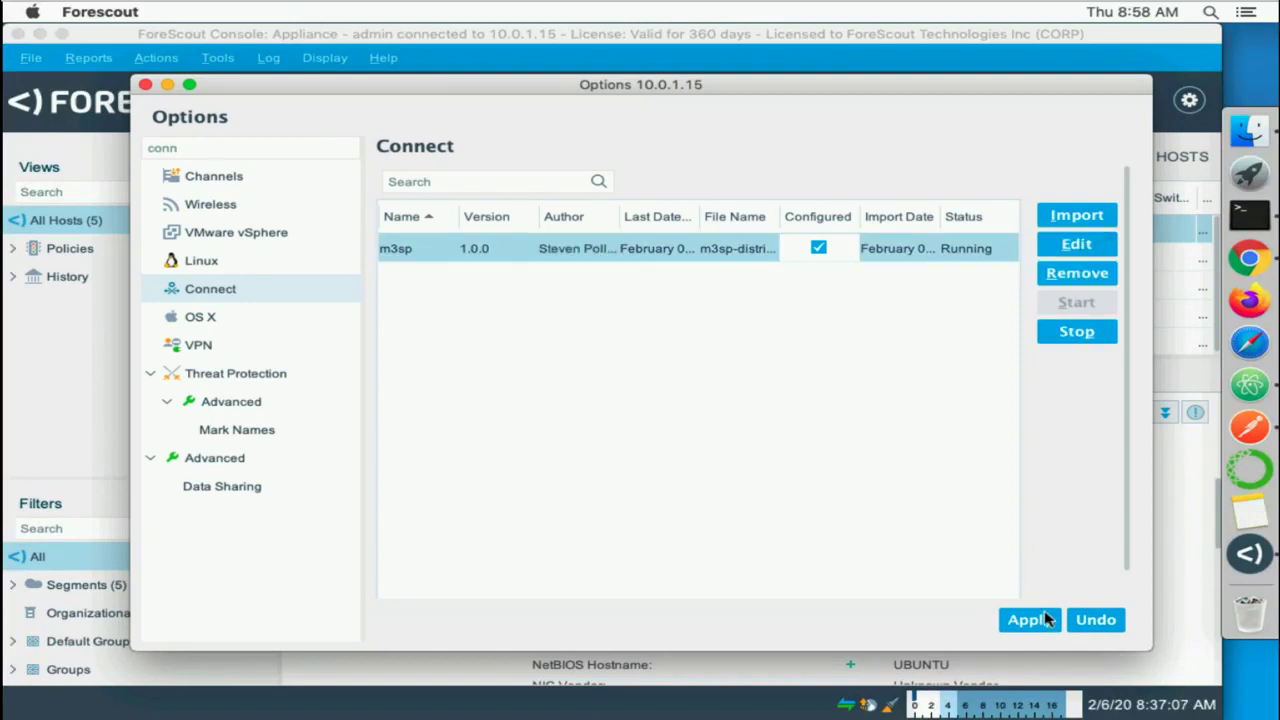
click(1075, 274)
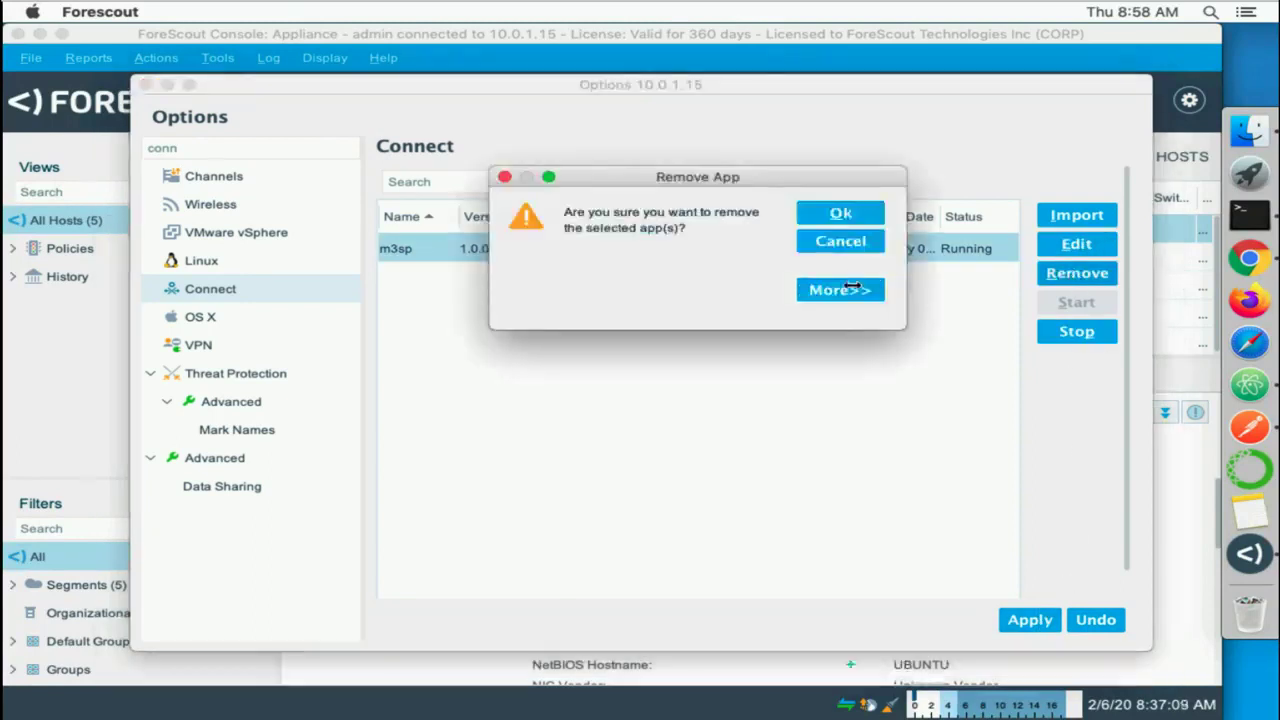
click(868, 216)
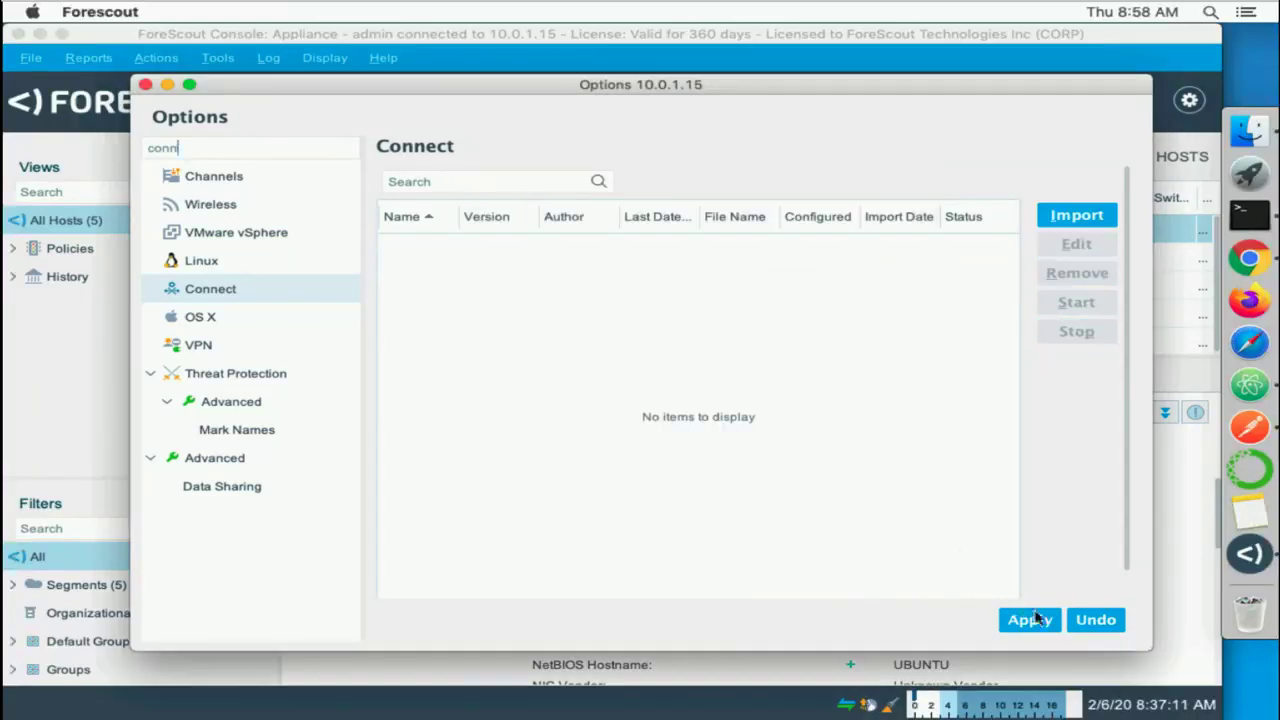
click(1030, 619)
click(680, 398)
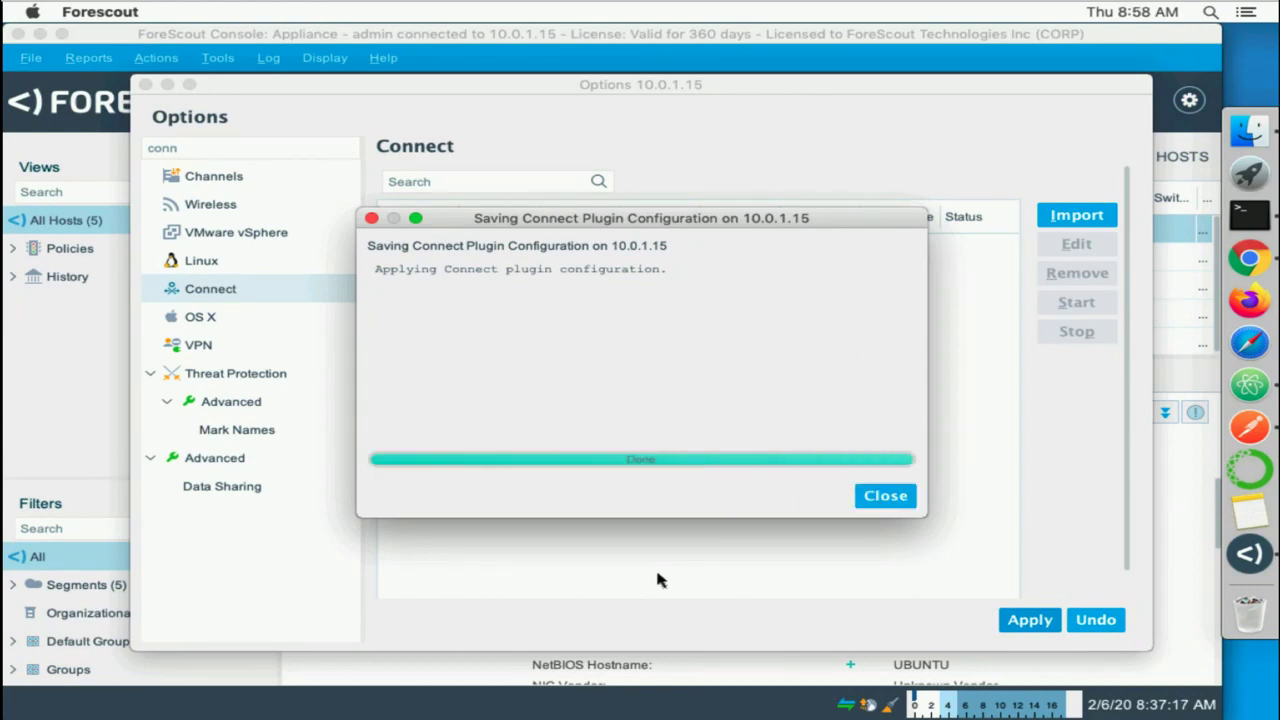
click(885, 497)
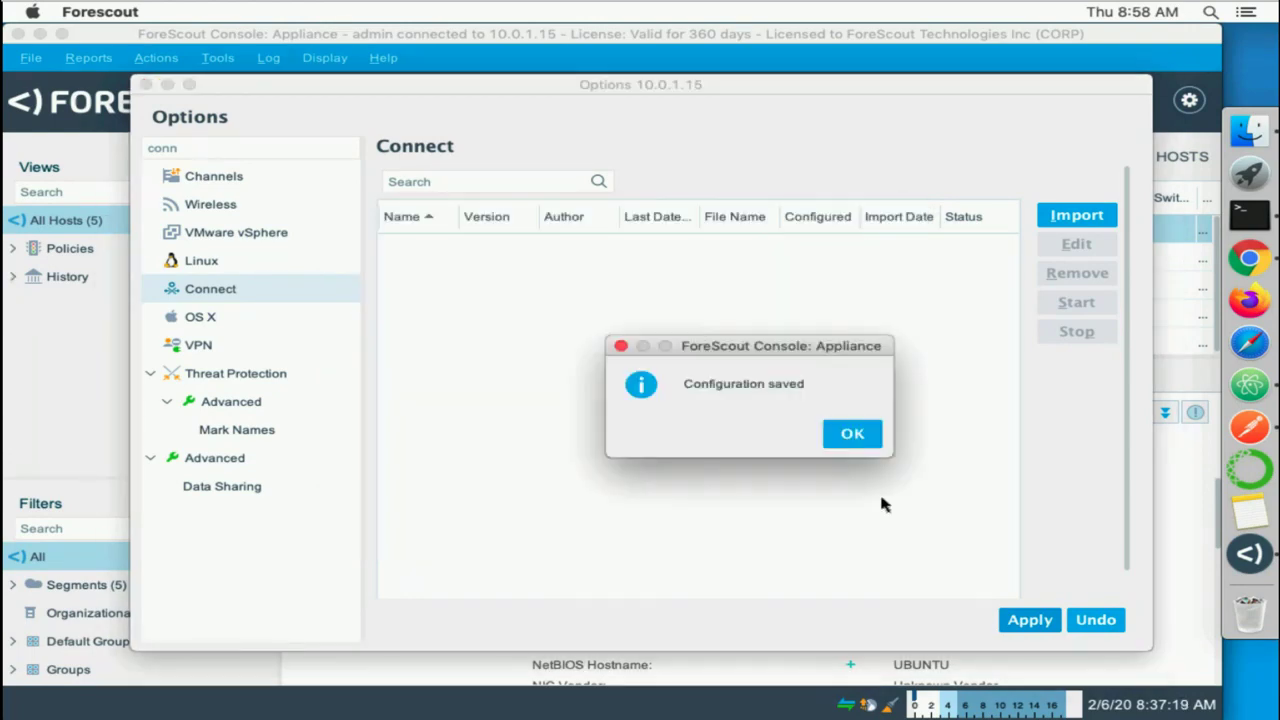
click(862, 437)
Import m3sp-distribution.zip as the new Connect app package.
click(1080, 217)
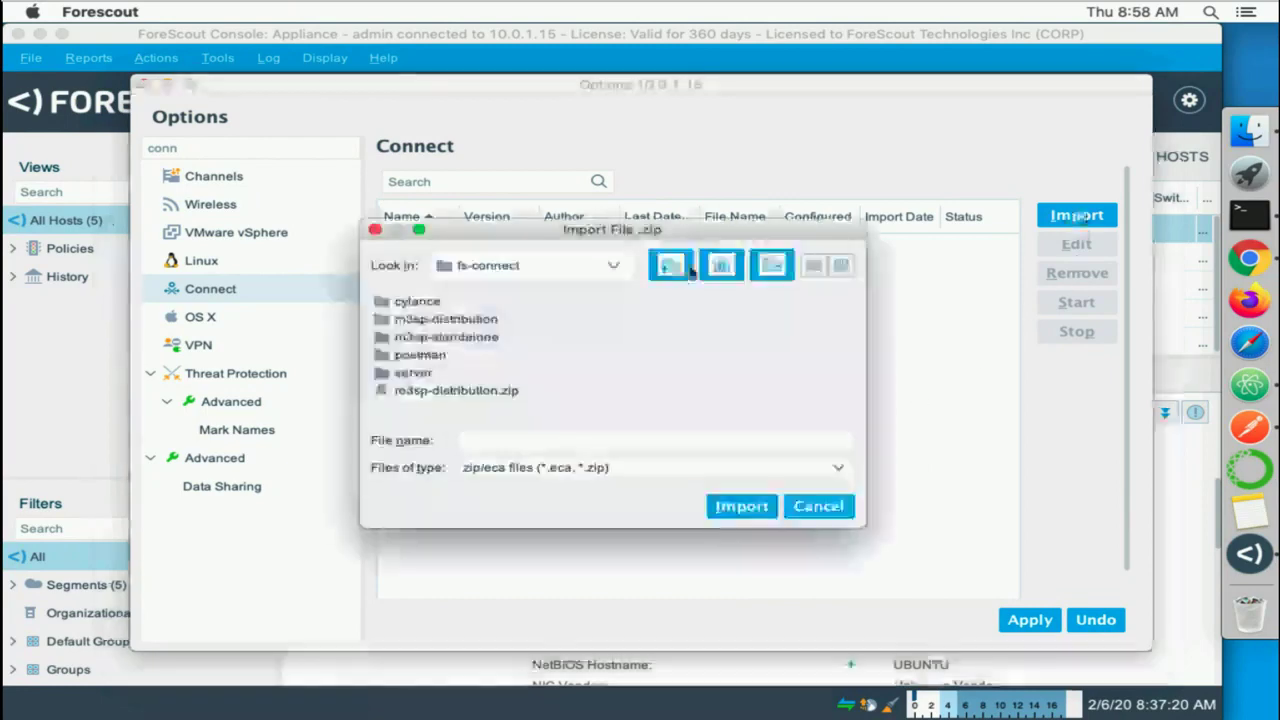
click(440, 391)
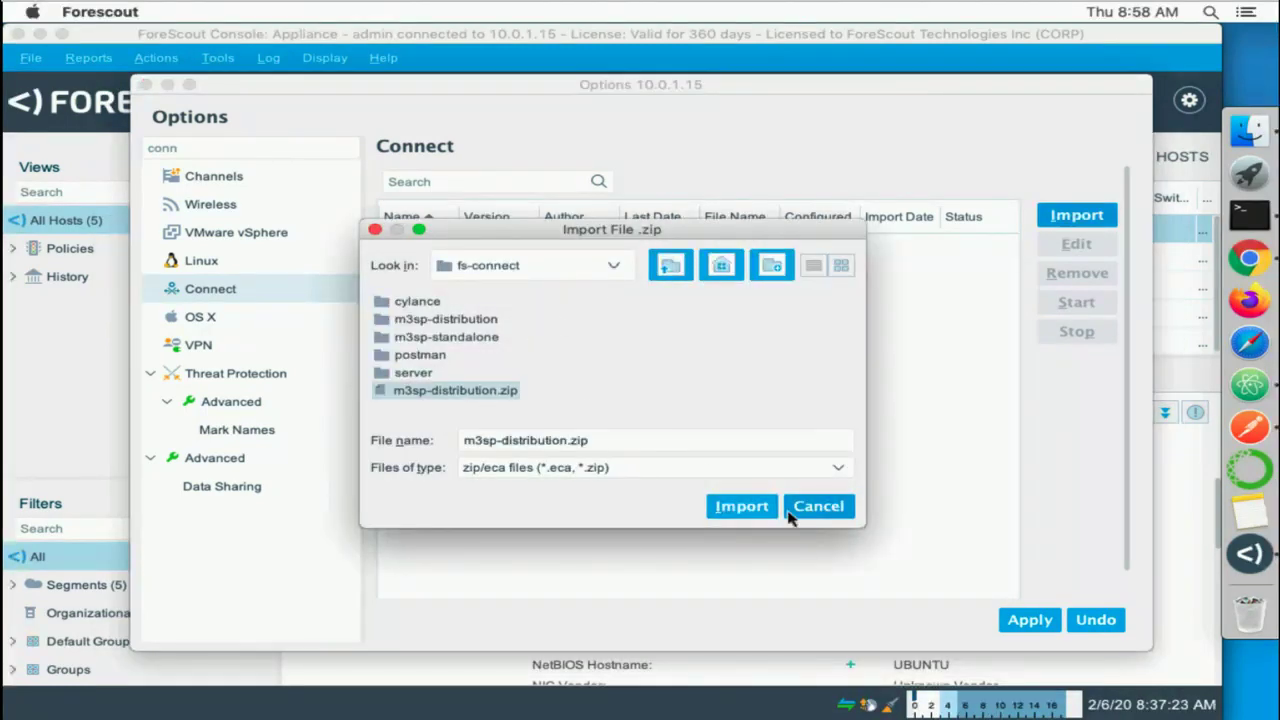
click(757, 508)
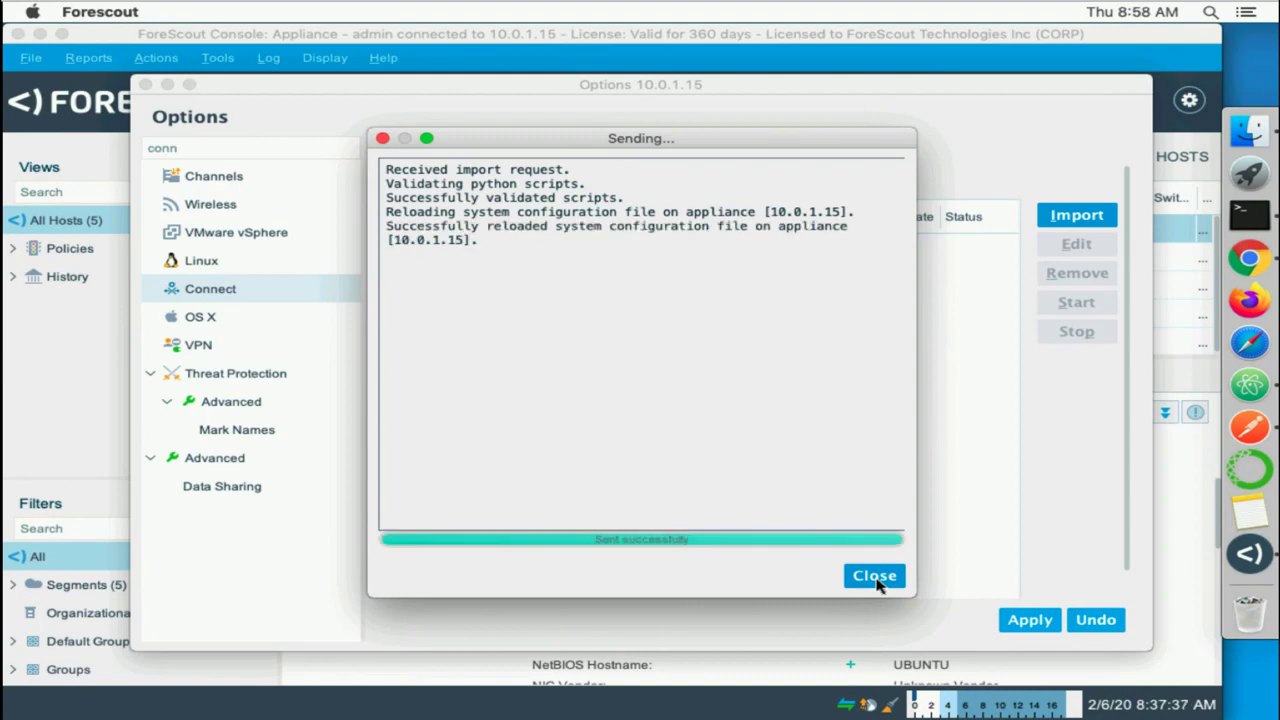
click(876, 577)
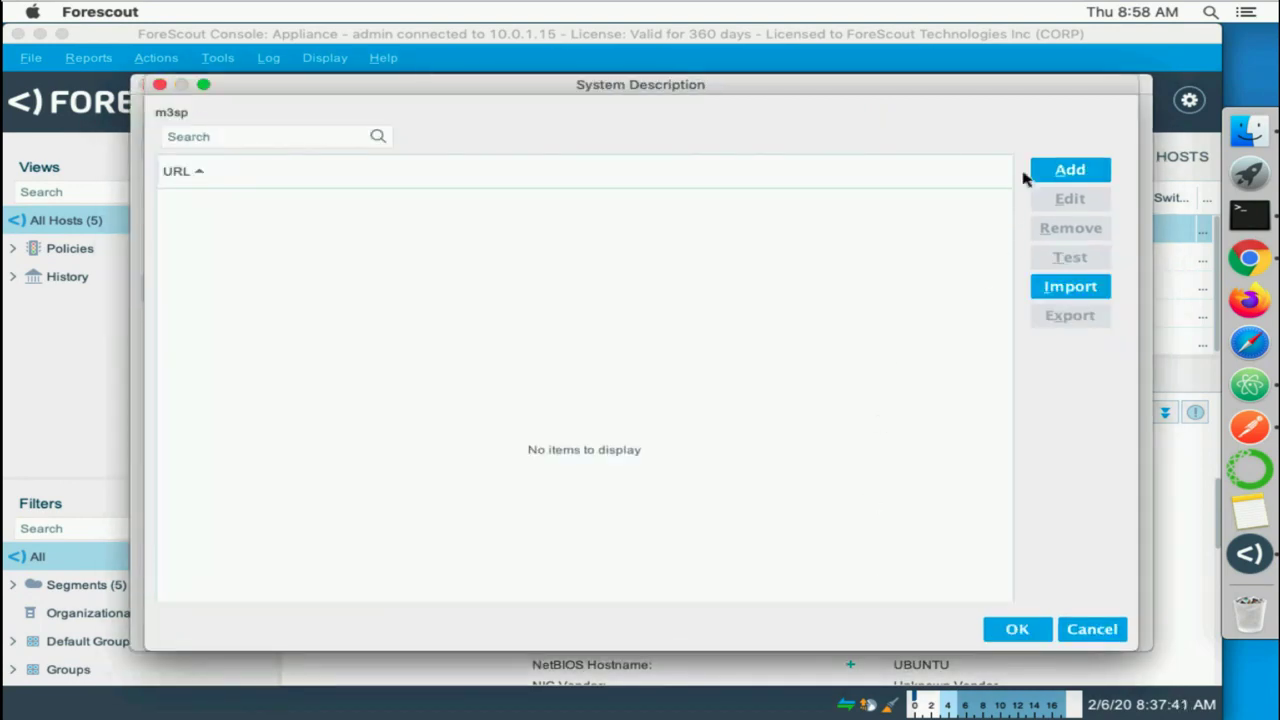
click(1040, 170)
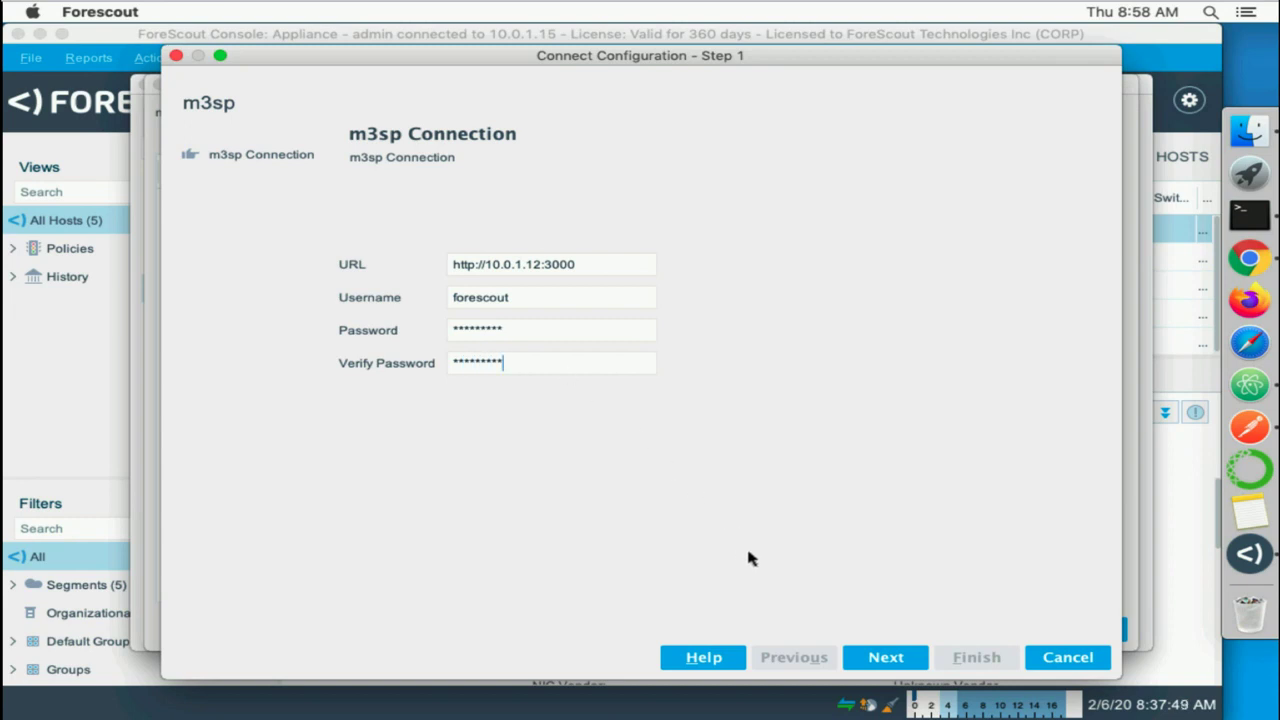
click(895, 660)
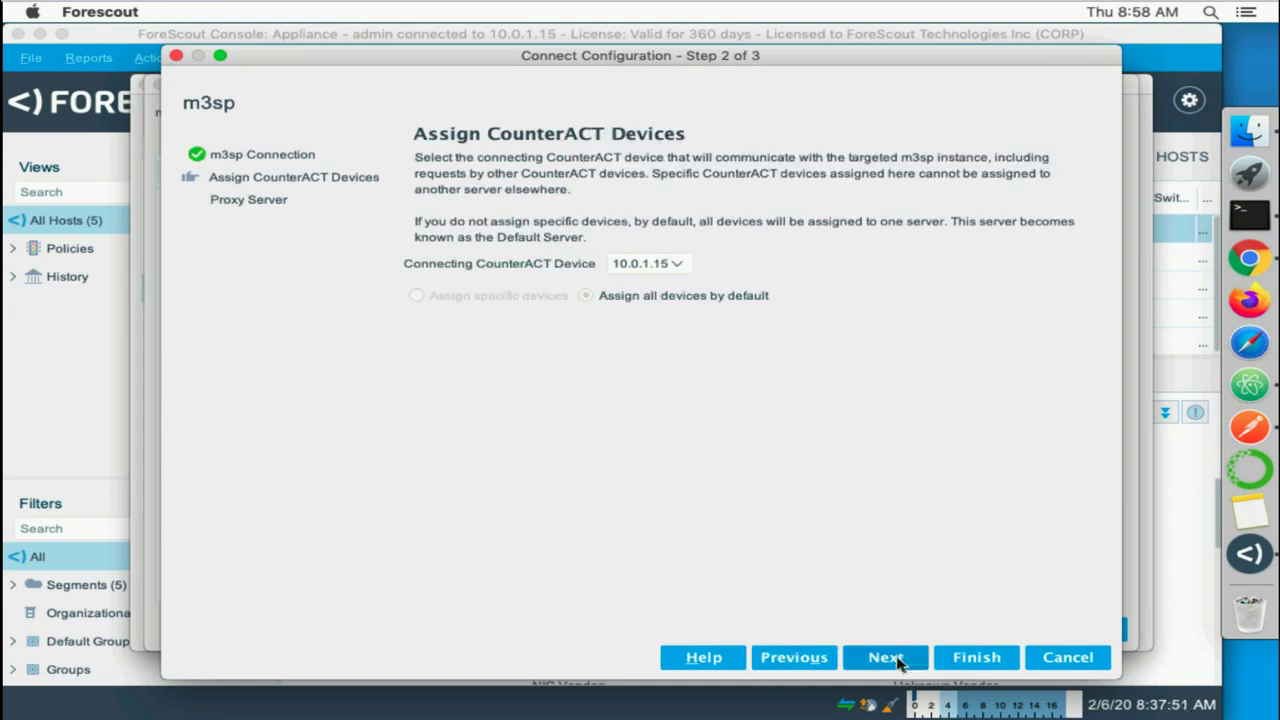
click(894, 660)
click(971, 657)
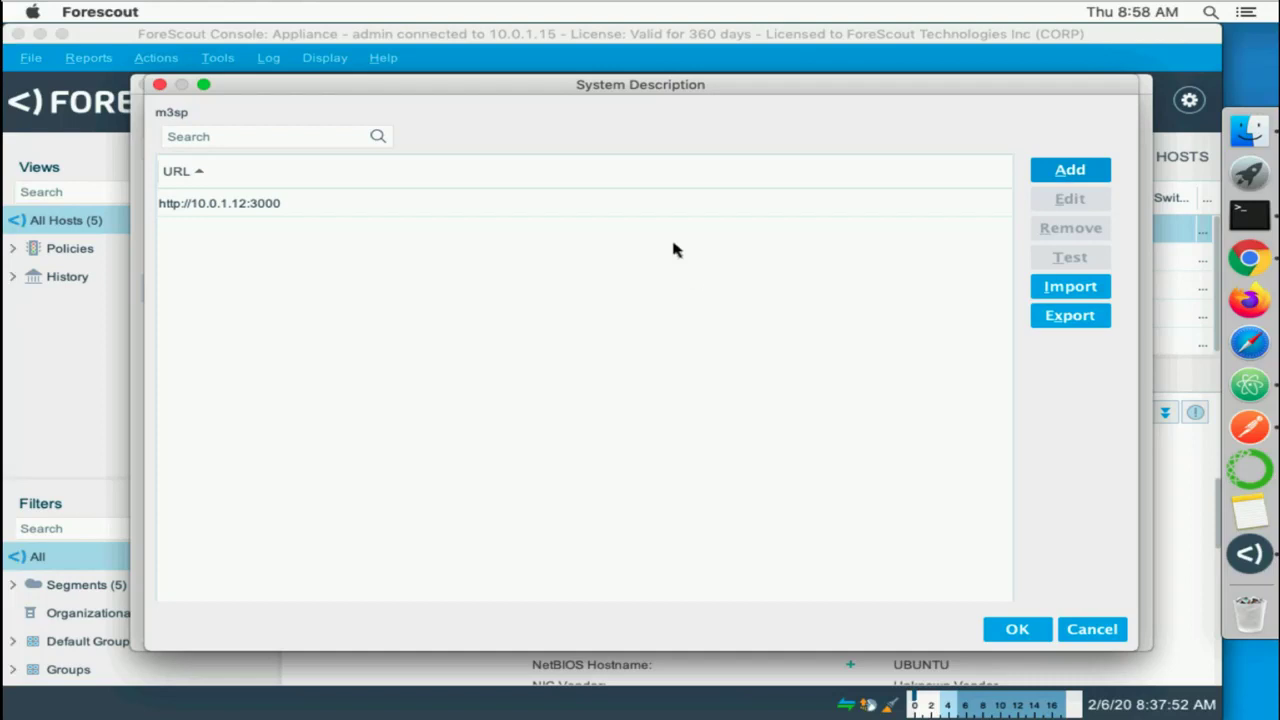
click(1018, 625)
click(1022, 621)
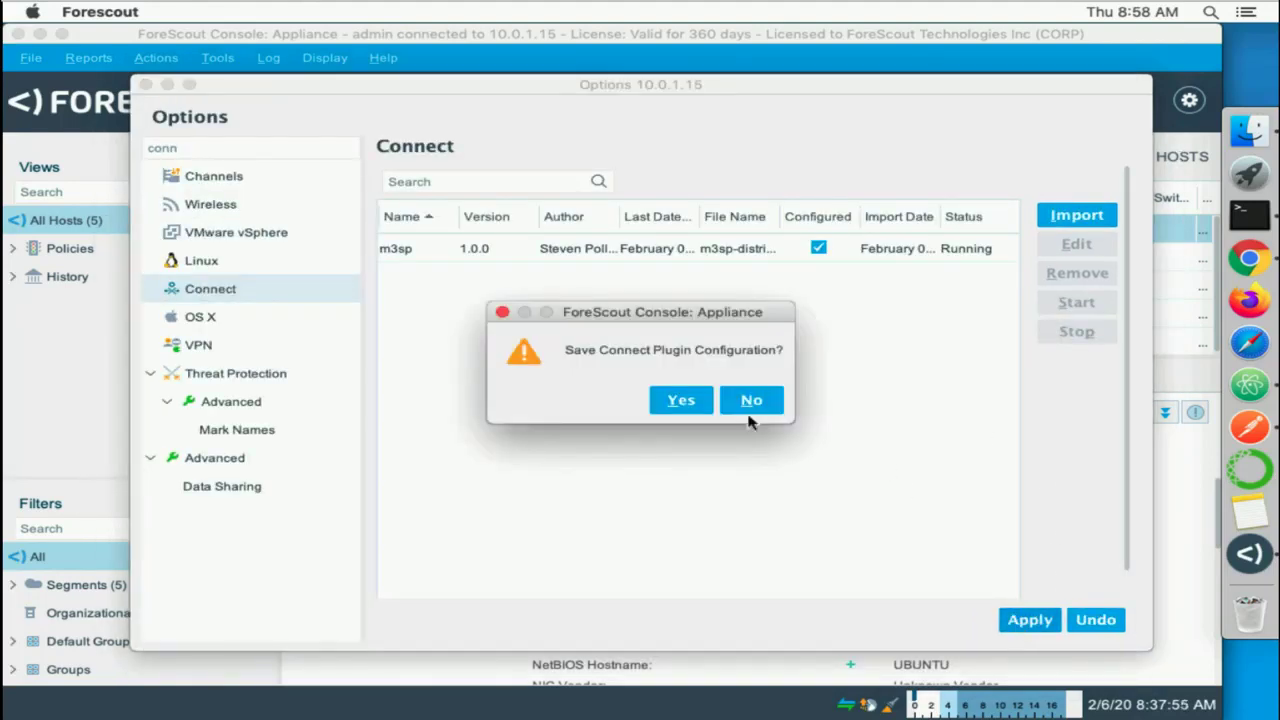
click(681, 401)
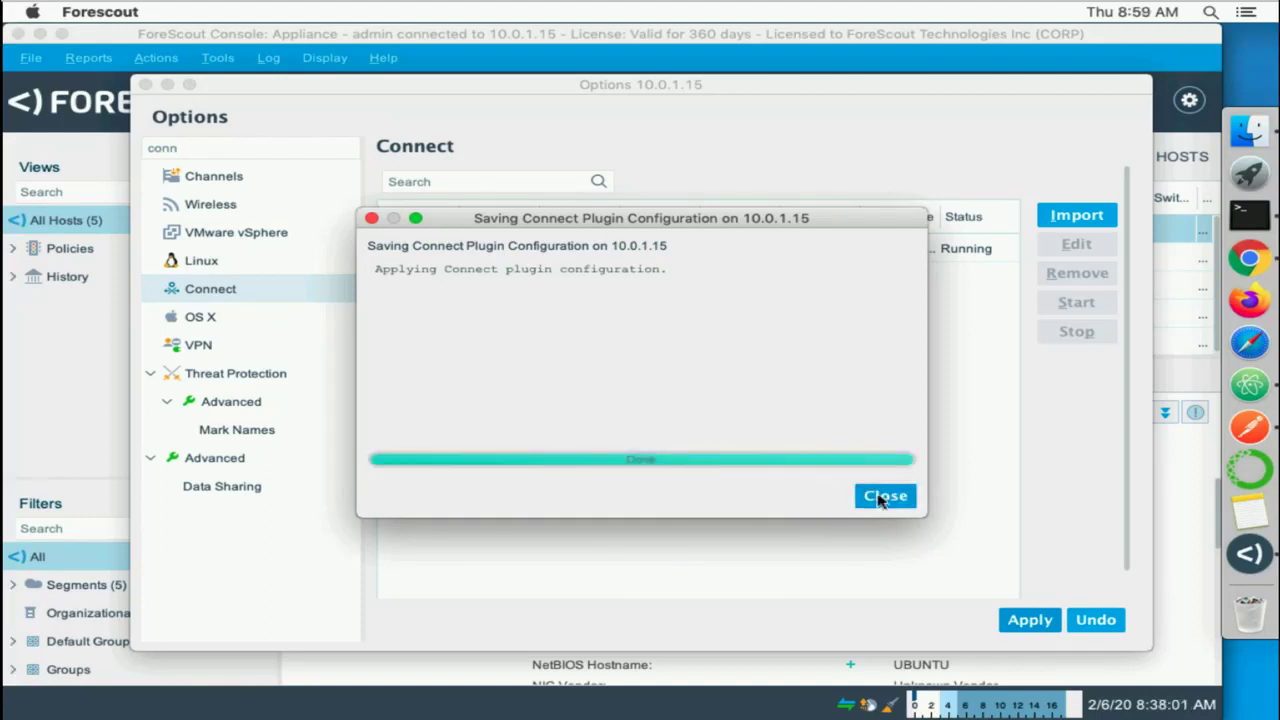
click(885, 496)
click(852, 433)
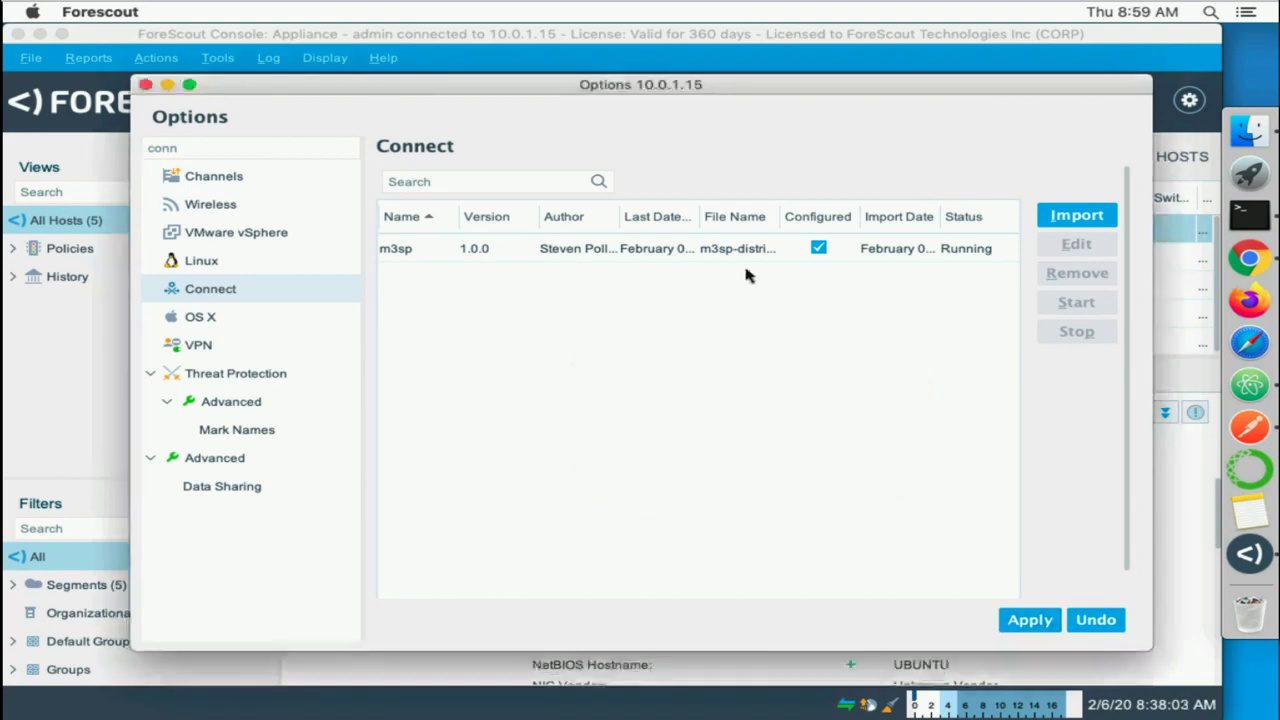
double_click(728, 250)
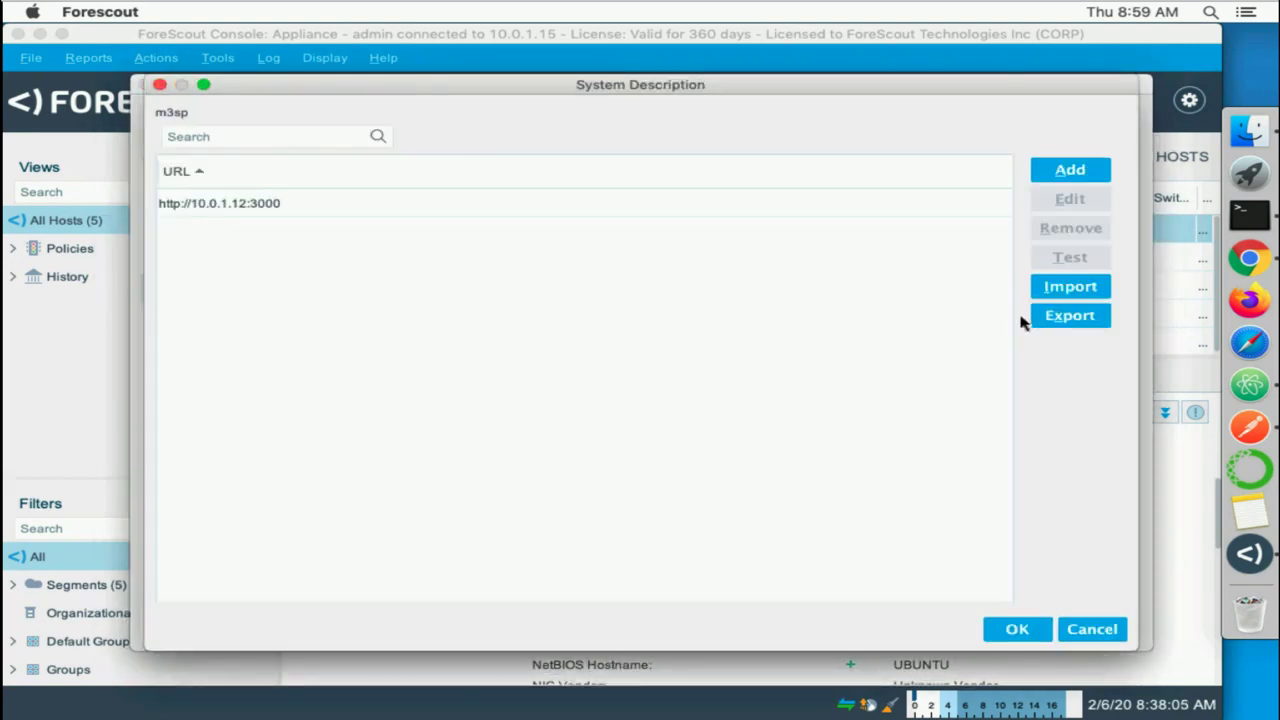
click(692, 207)
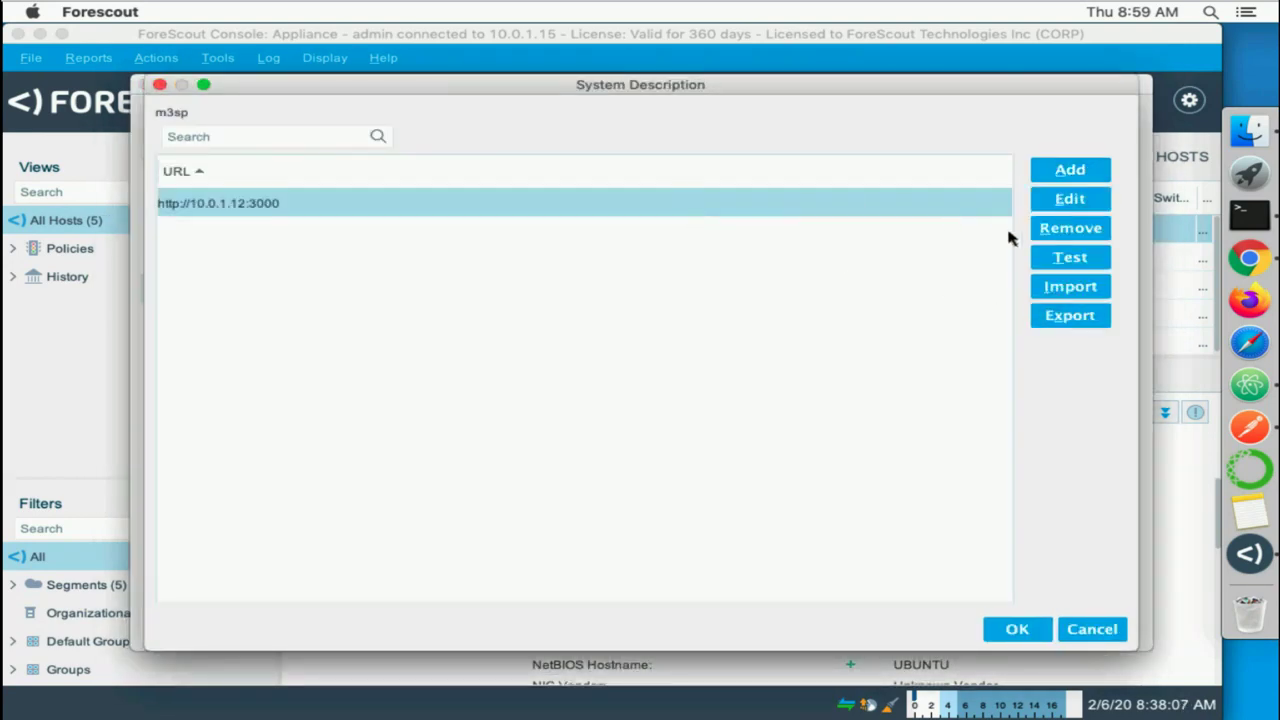
click(1056, 262)
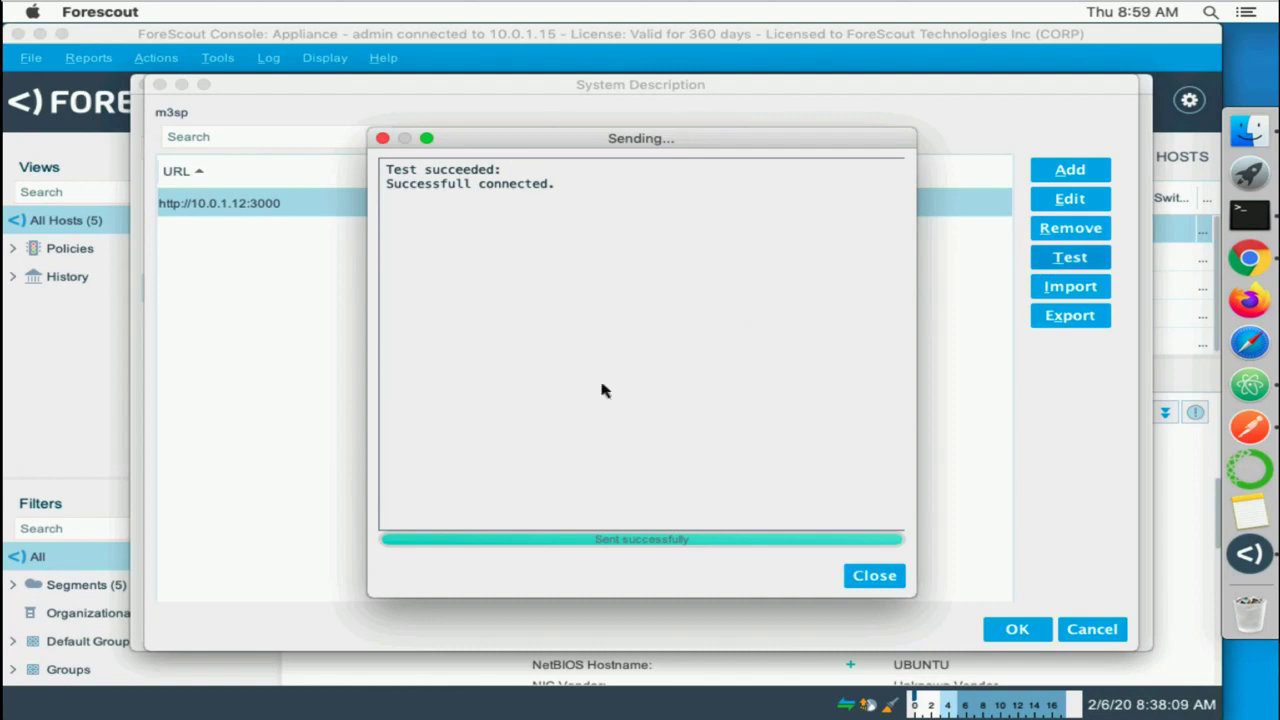
click(876, 575)
click(1016, 629)
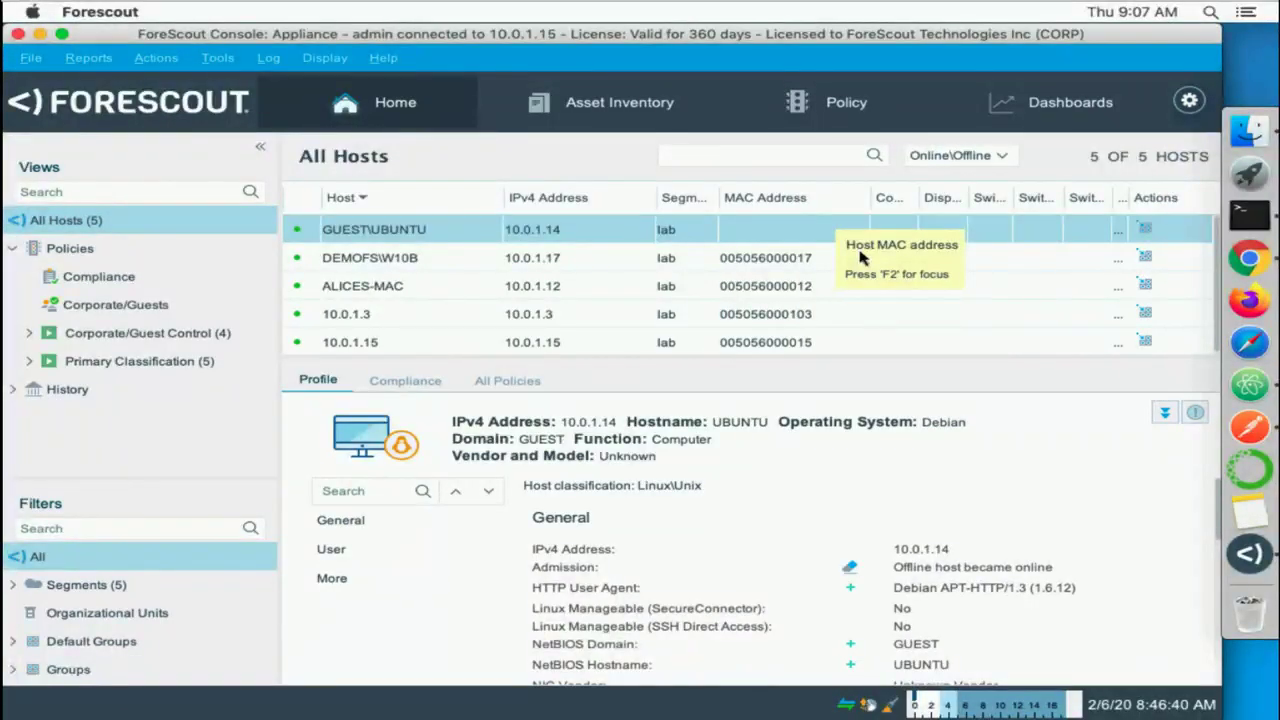
click(1248, 214)
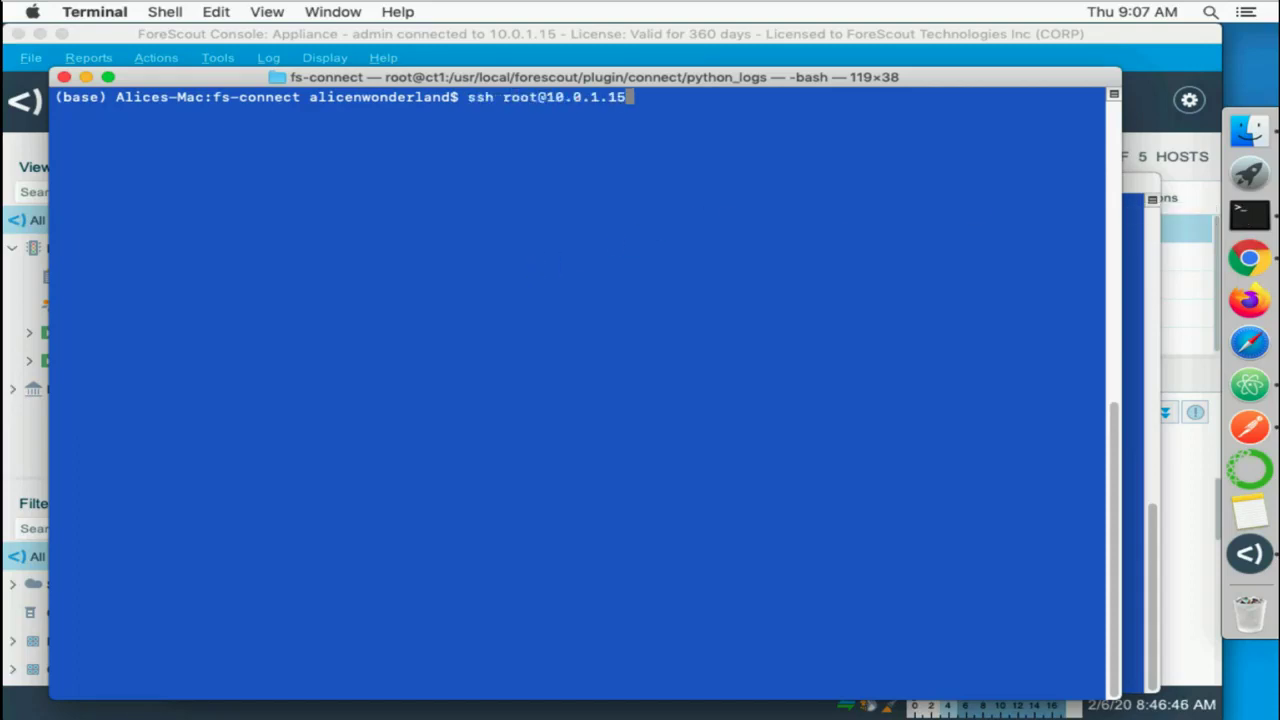
Log in to 10.0.1.15 as root and change into /usr/local/forescout/plugin/connect.
key(Return)
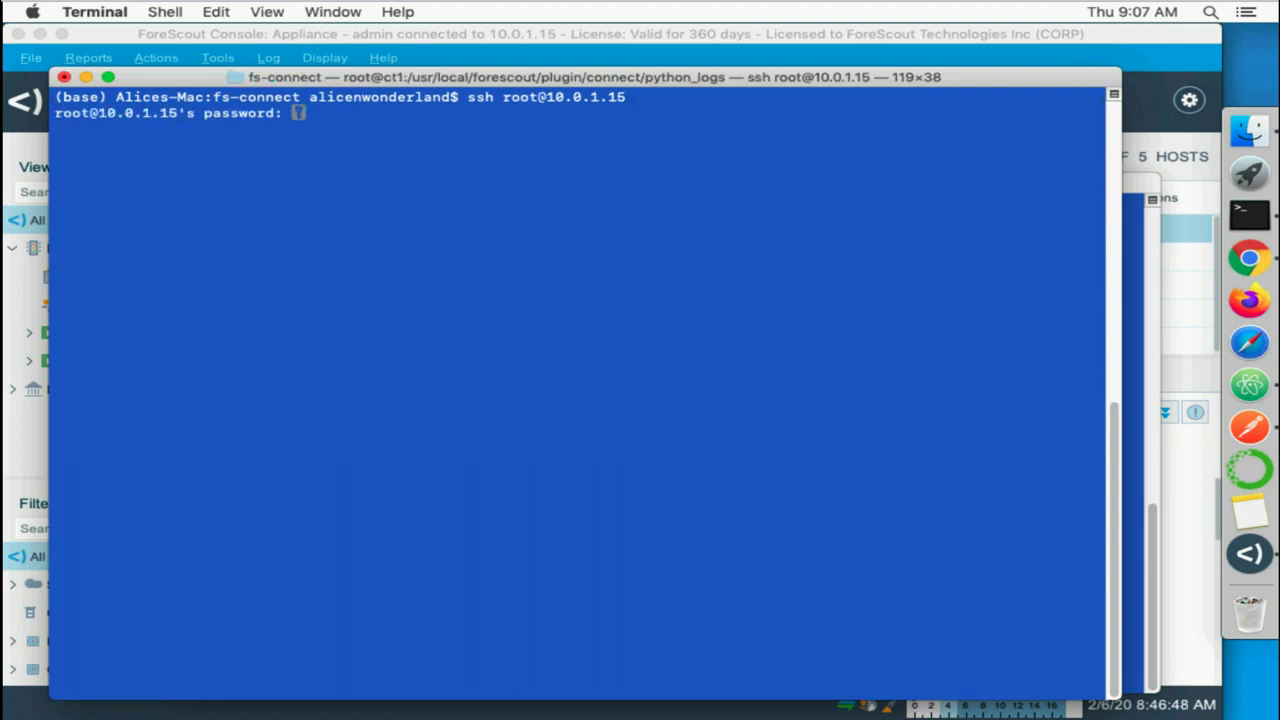
key(Return)
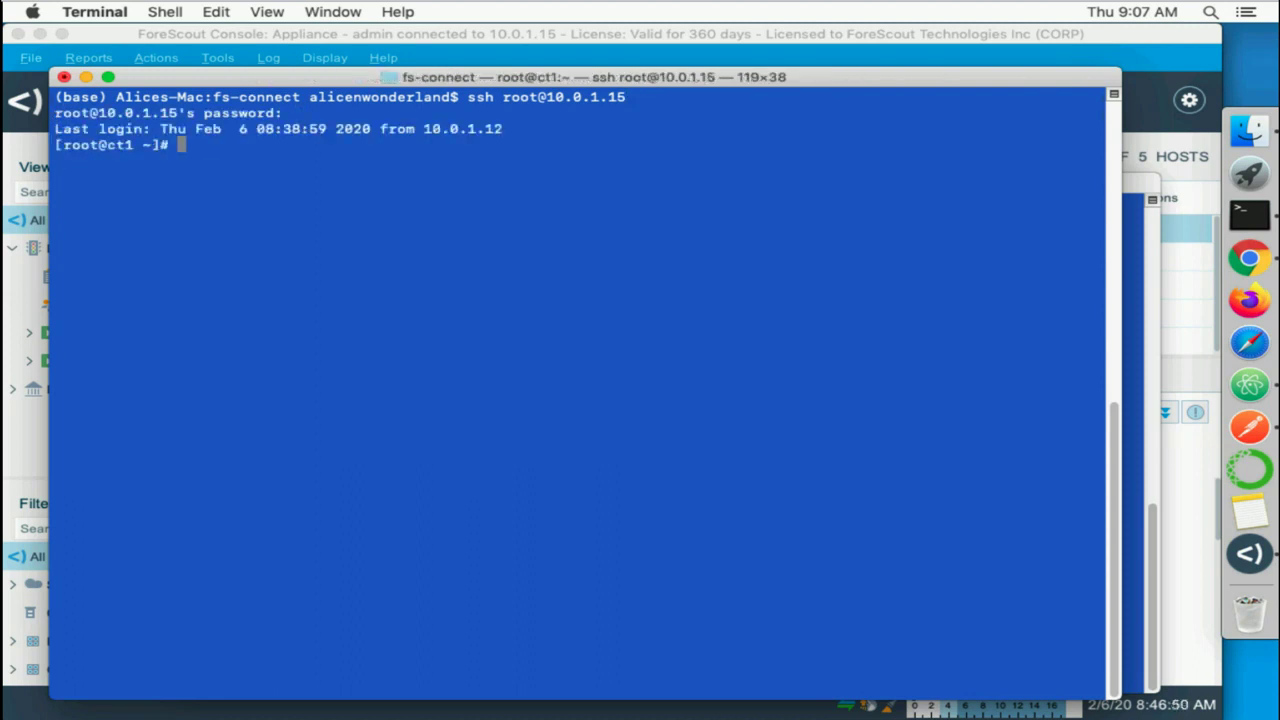
text(cd /usr/local/forescout/)
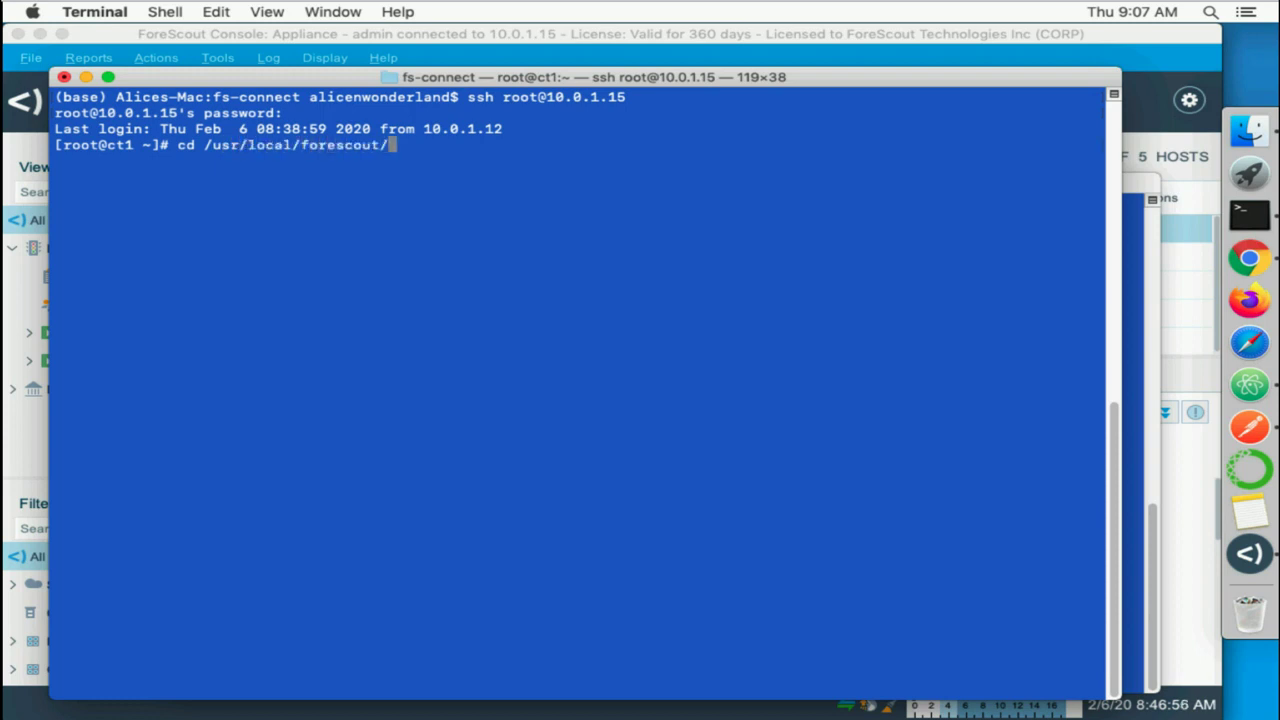
text(plugin/con)
key(Tab)
key(Return)
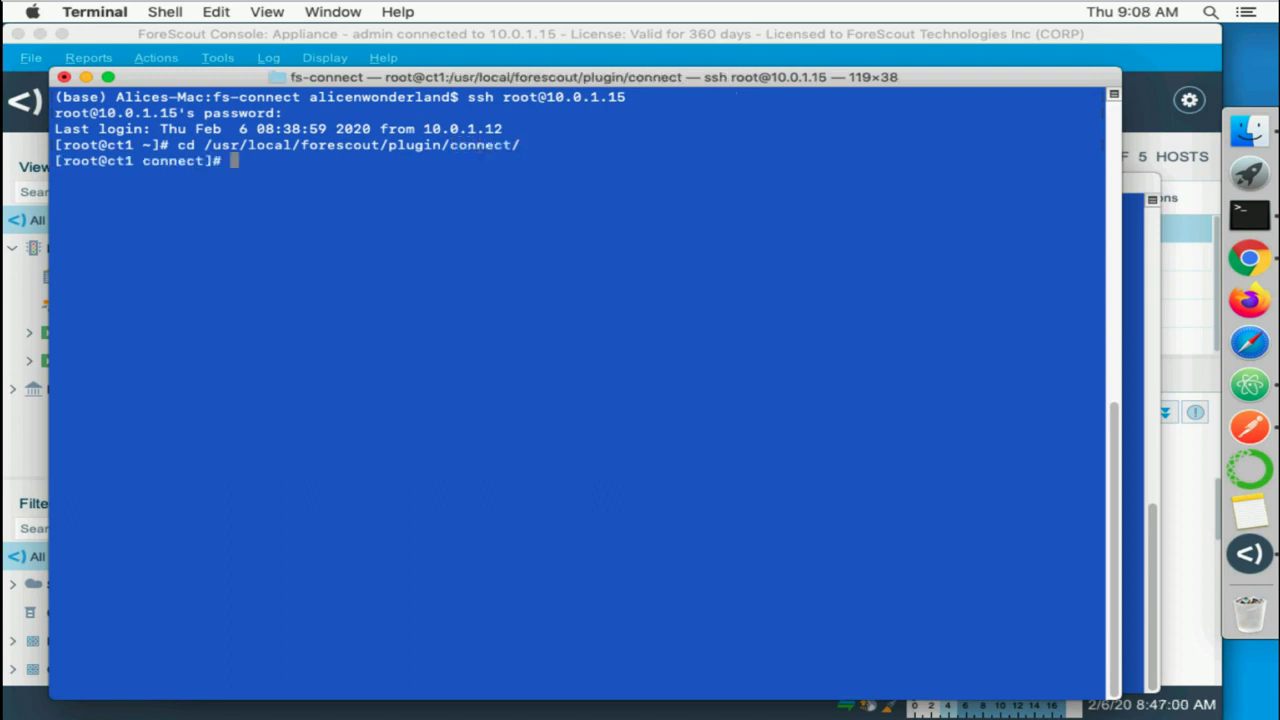
text(ls)
key(Return)
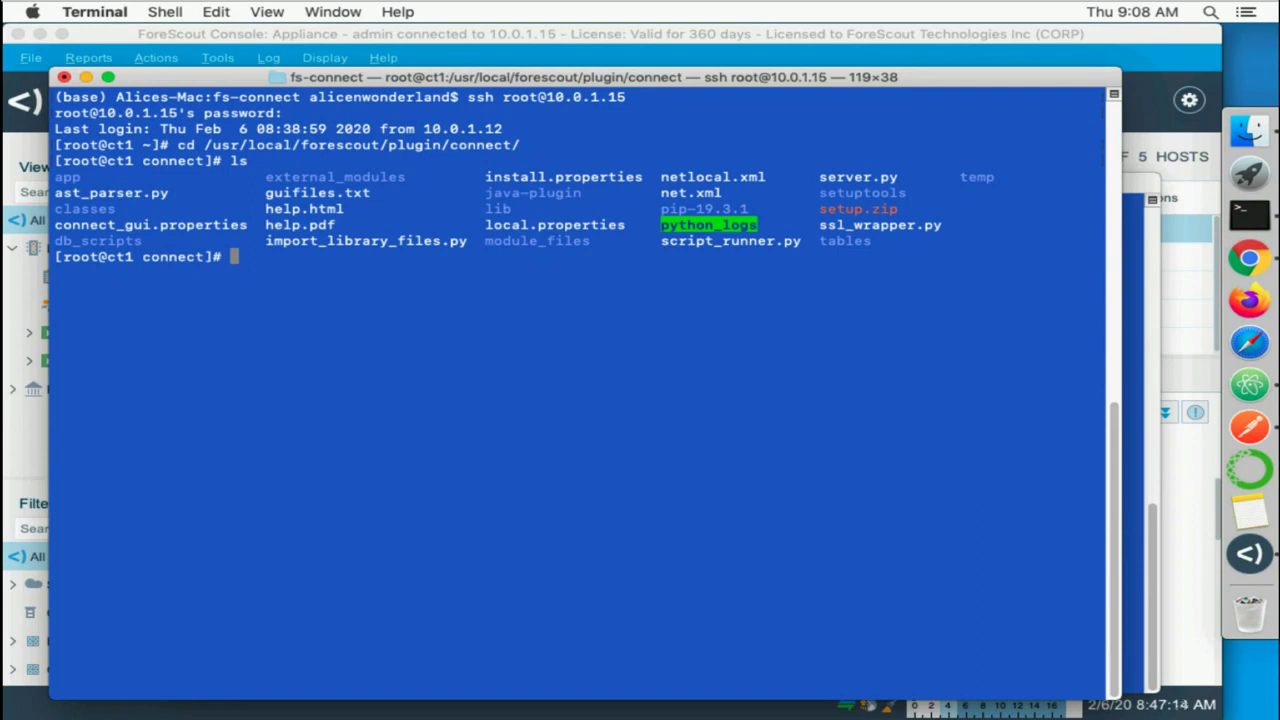
Rerun fstool connect debug 5 to set Connect debugging to level 5.
key(Up)
key(Up)
key(Up)
key(Up)
key(Up)
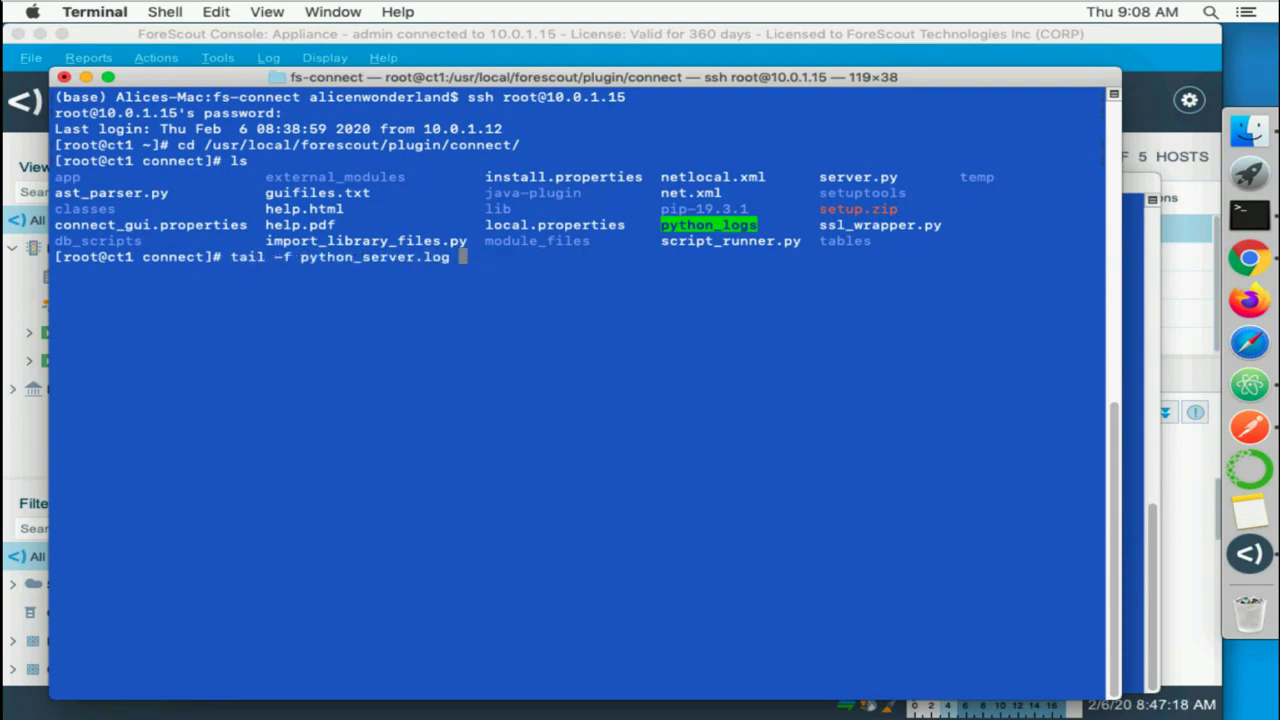
key(Down)
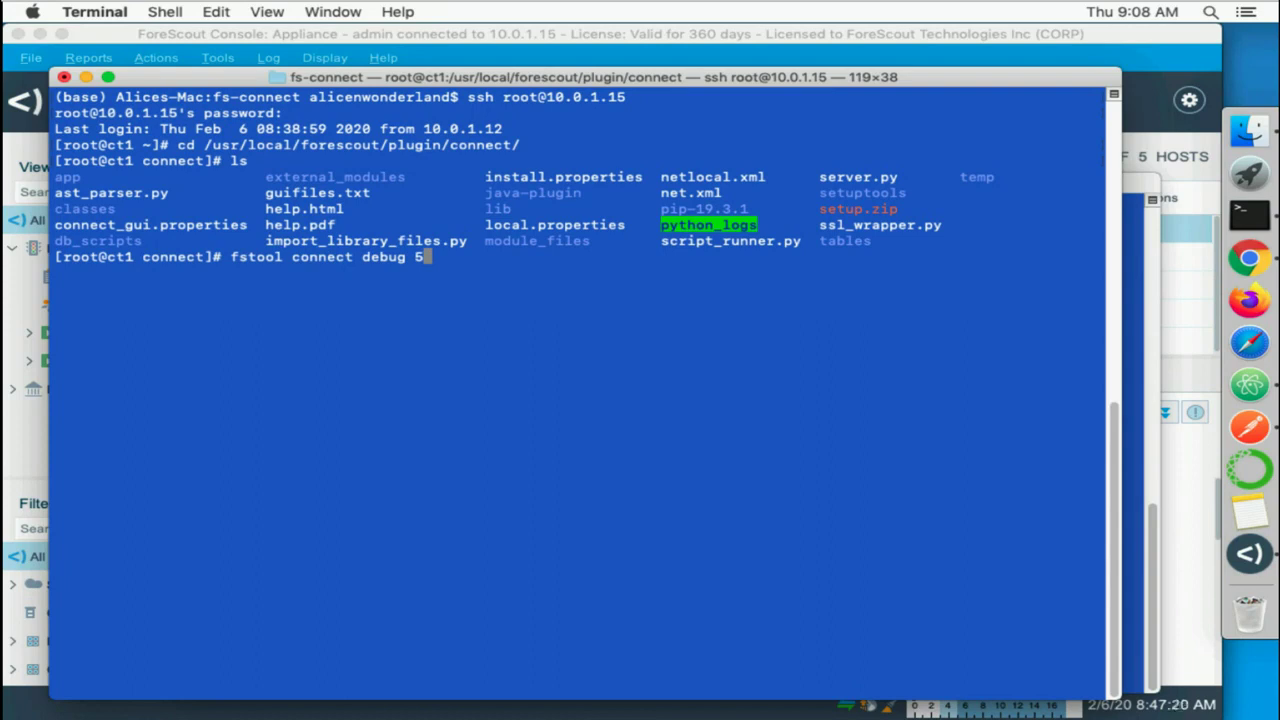
key(Return)
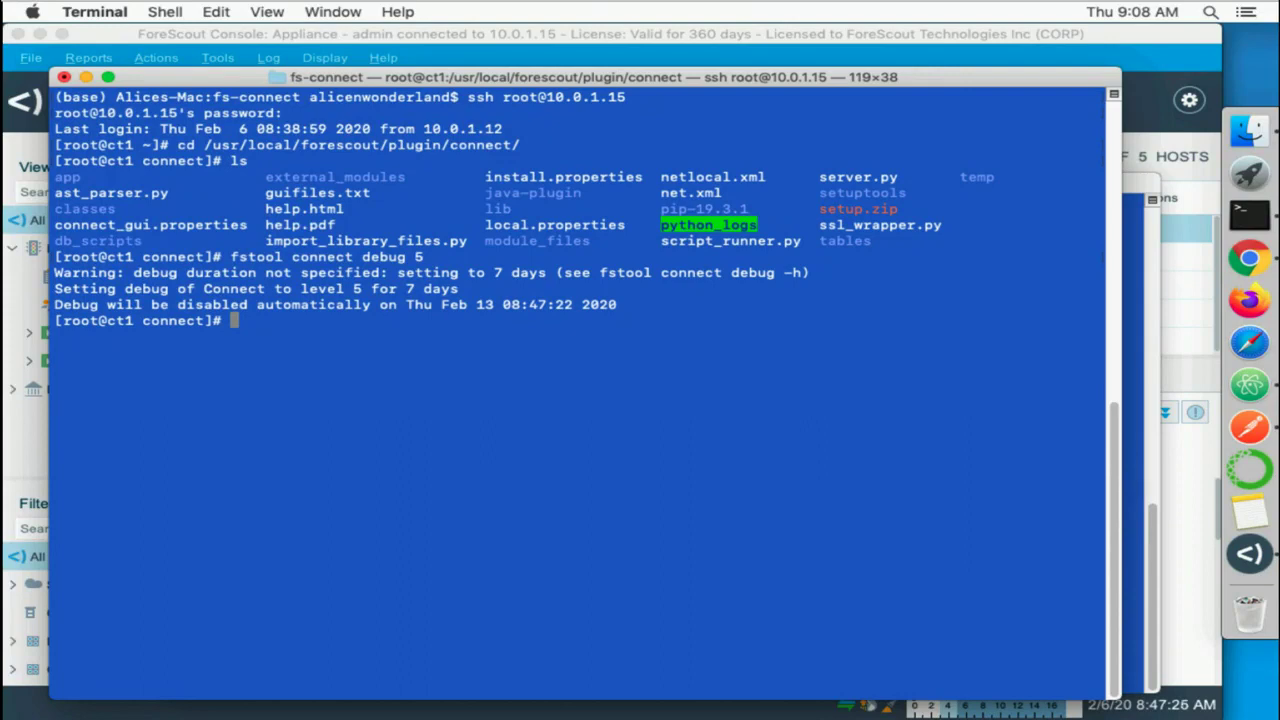
Enter the python_logs folder and follow python_server.log with tail -f.
text(cd pyth)
key(Tab)
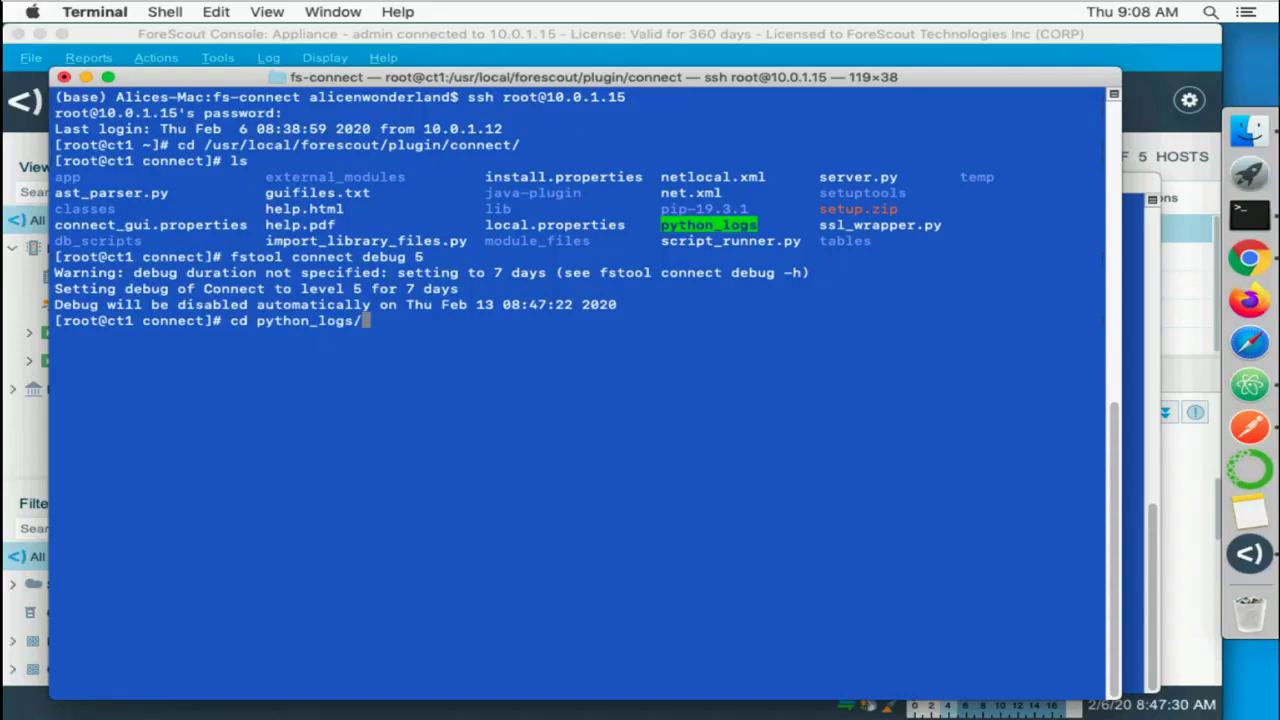
key(Return)
text(ls)
key(Return)
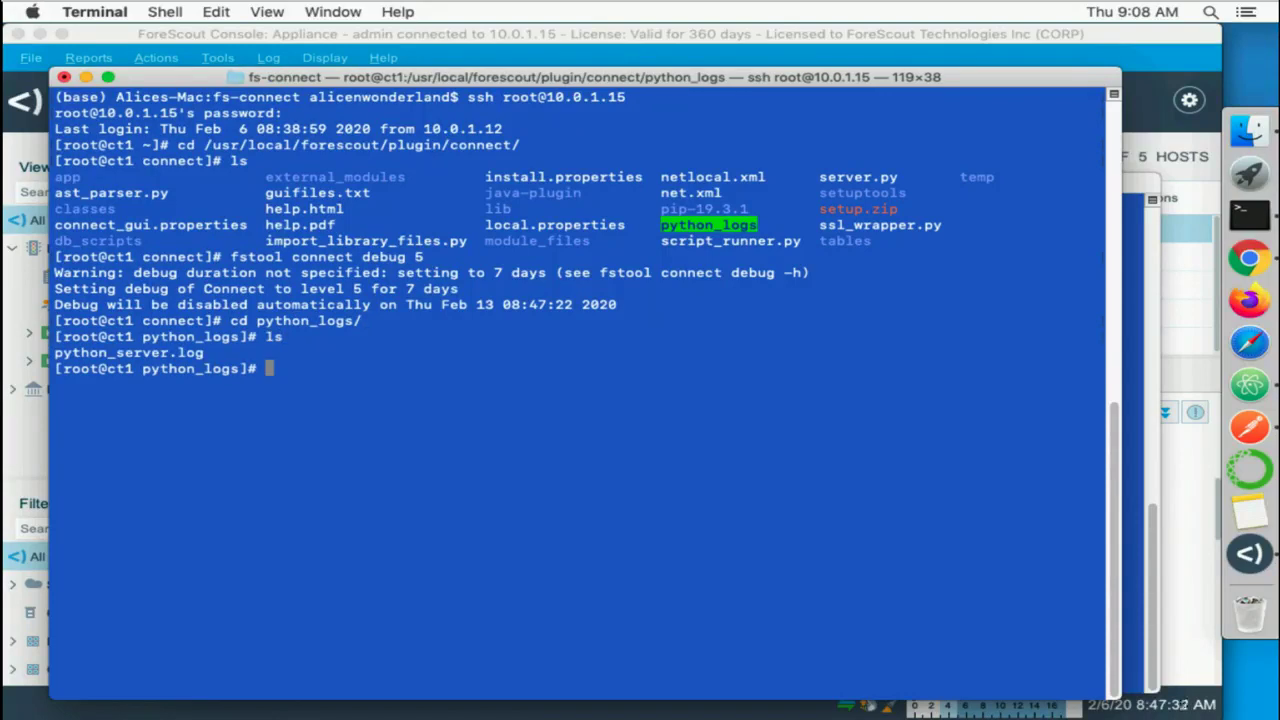
text(tail -f pyth)
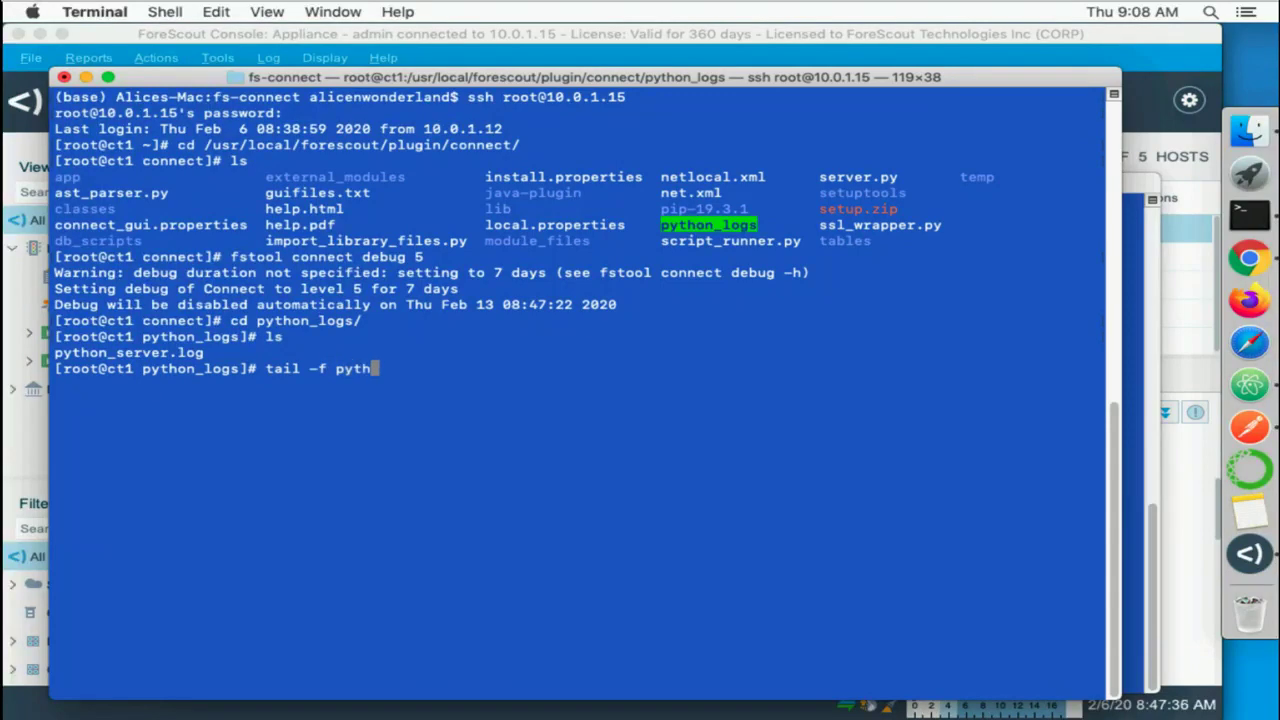
key(Tab)
key(Return)
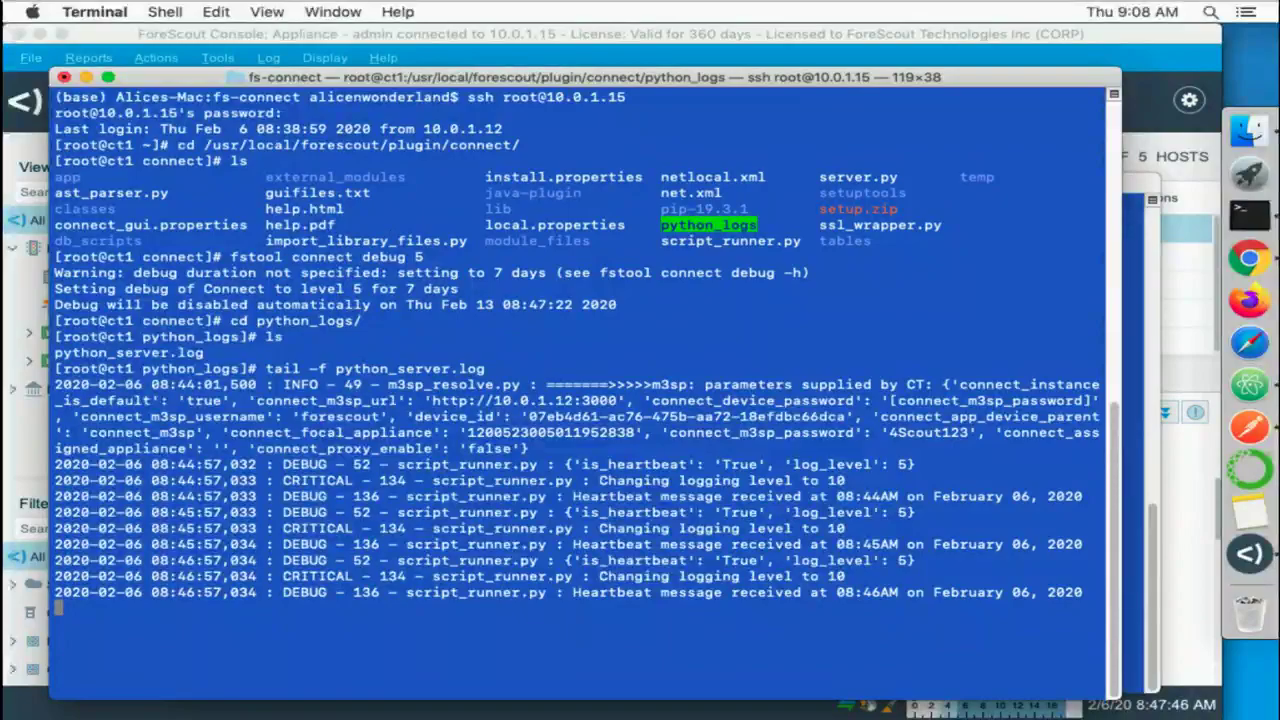
click(1060, 38)
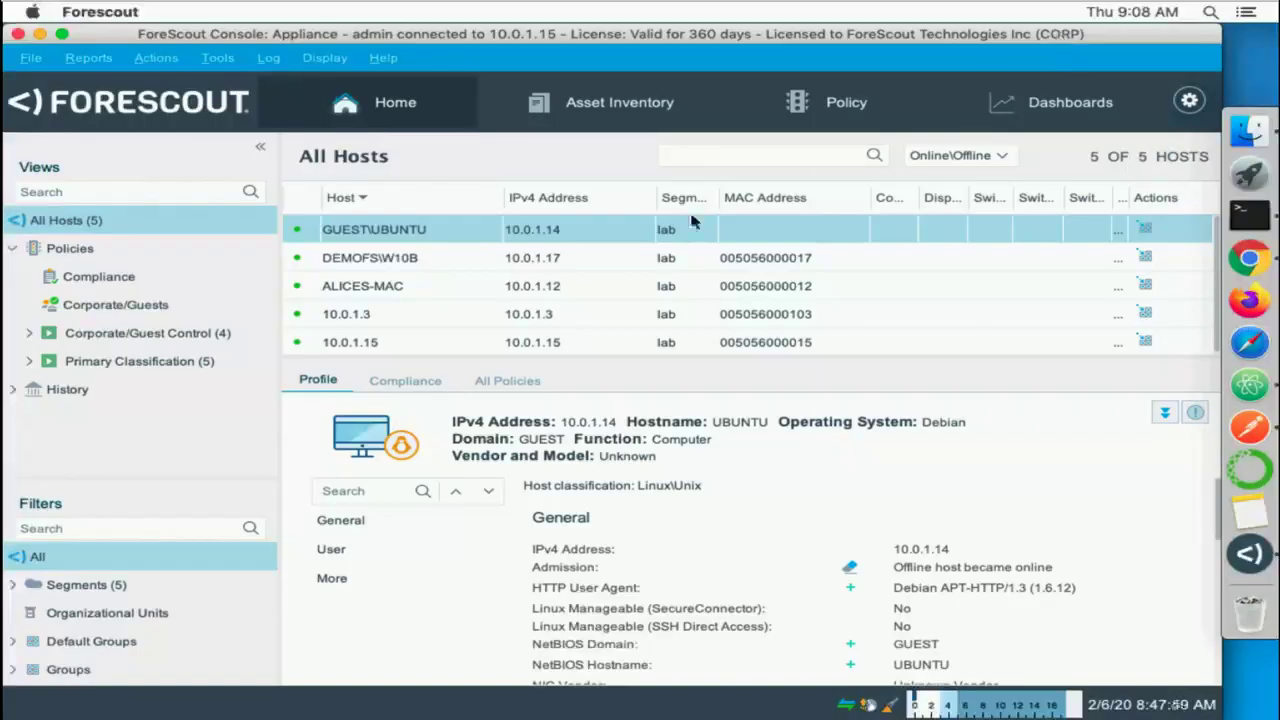
Start a Custom policy from the Policy tab, name it 'm3sp department', and continue to Scope.
click(855, 108)
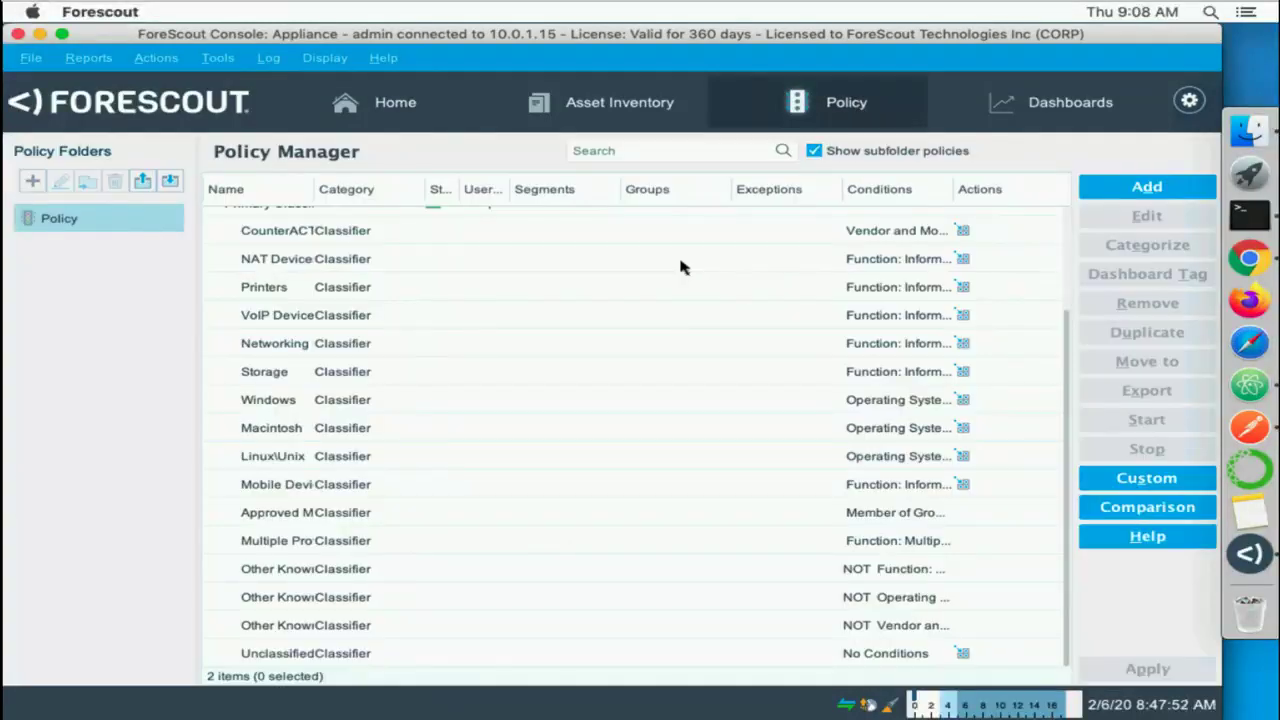
click(1176, 186)
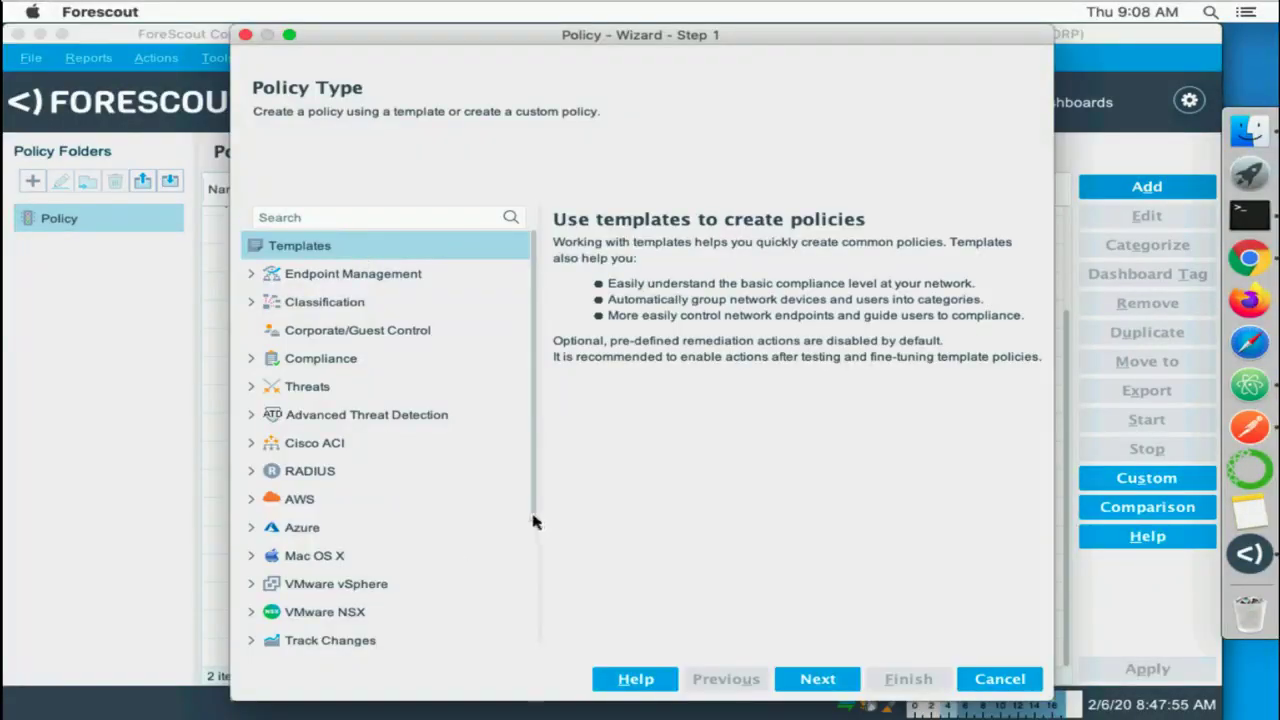
drag(533, 521, 537, 705)
click(300, 638)
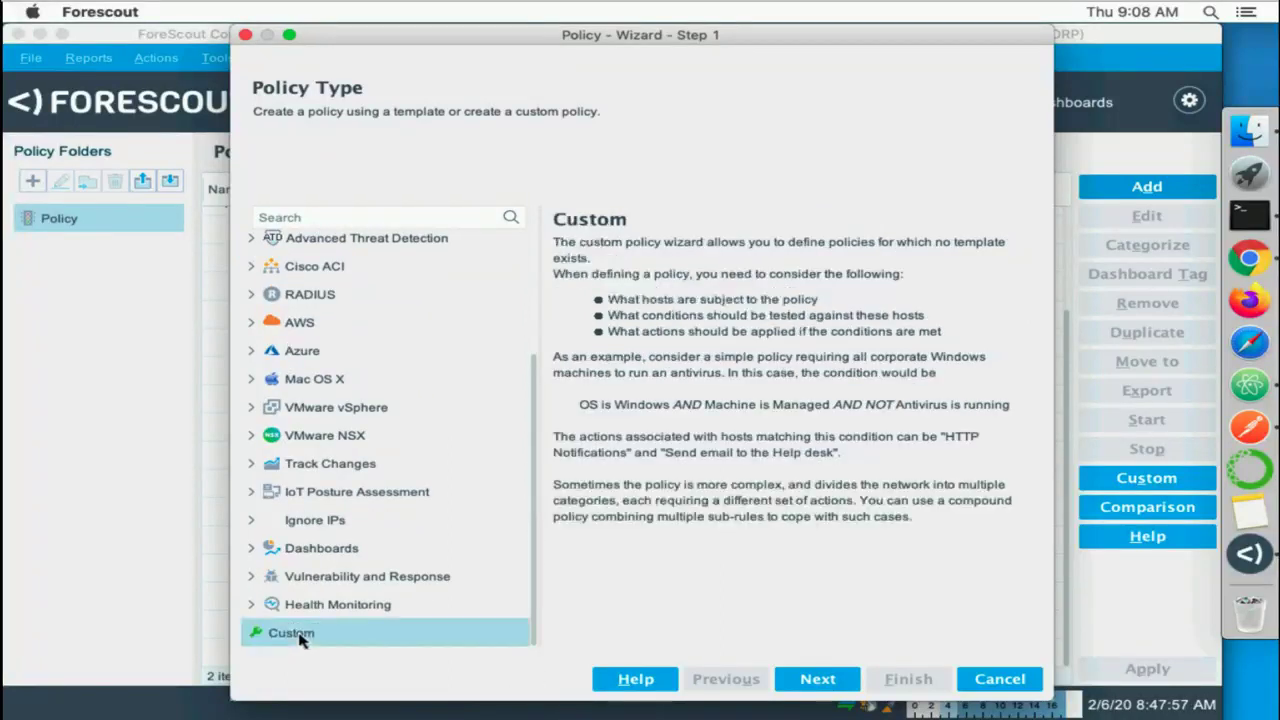
click(815, 679)
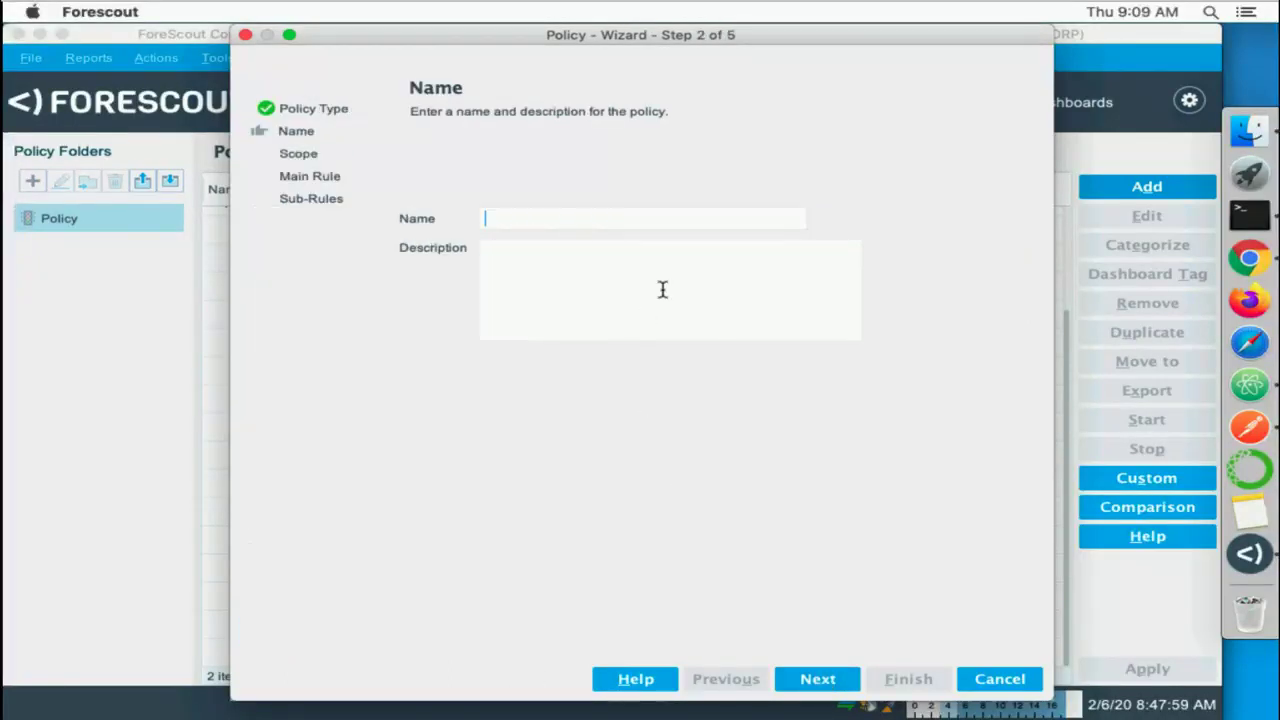
text(m3sp department)
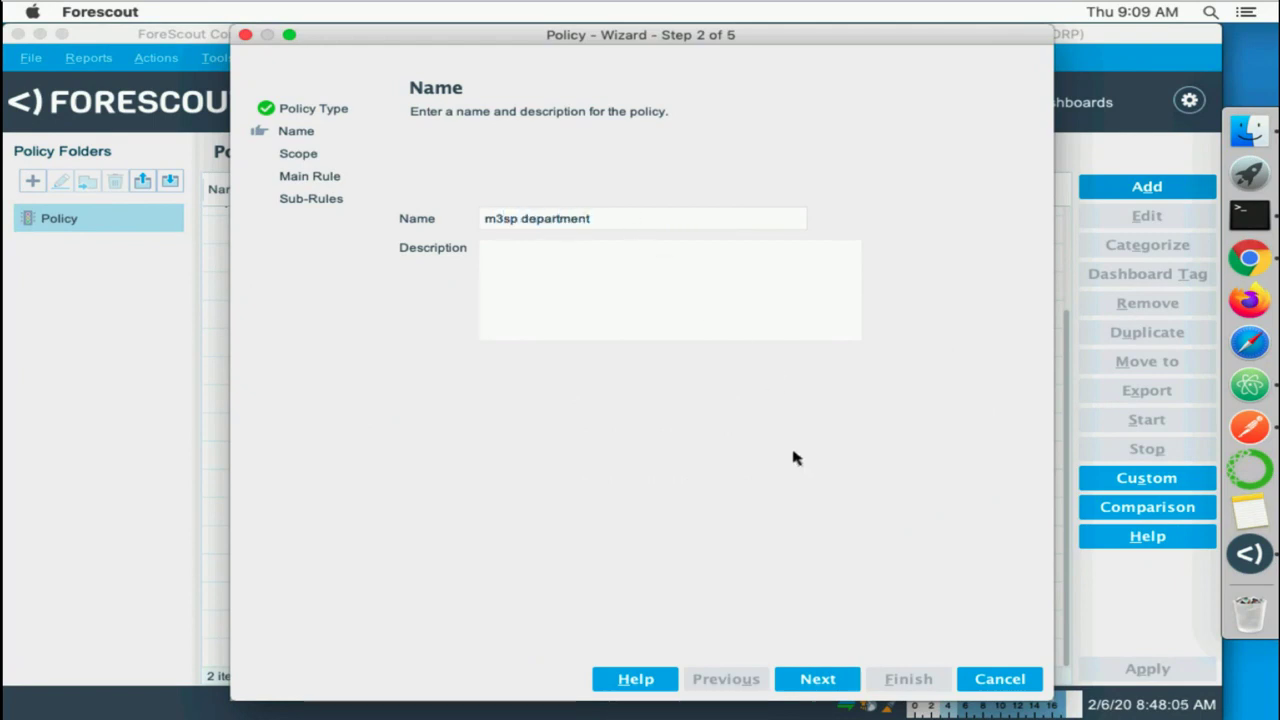
click(817, 679)
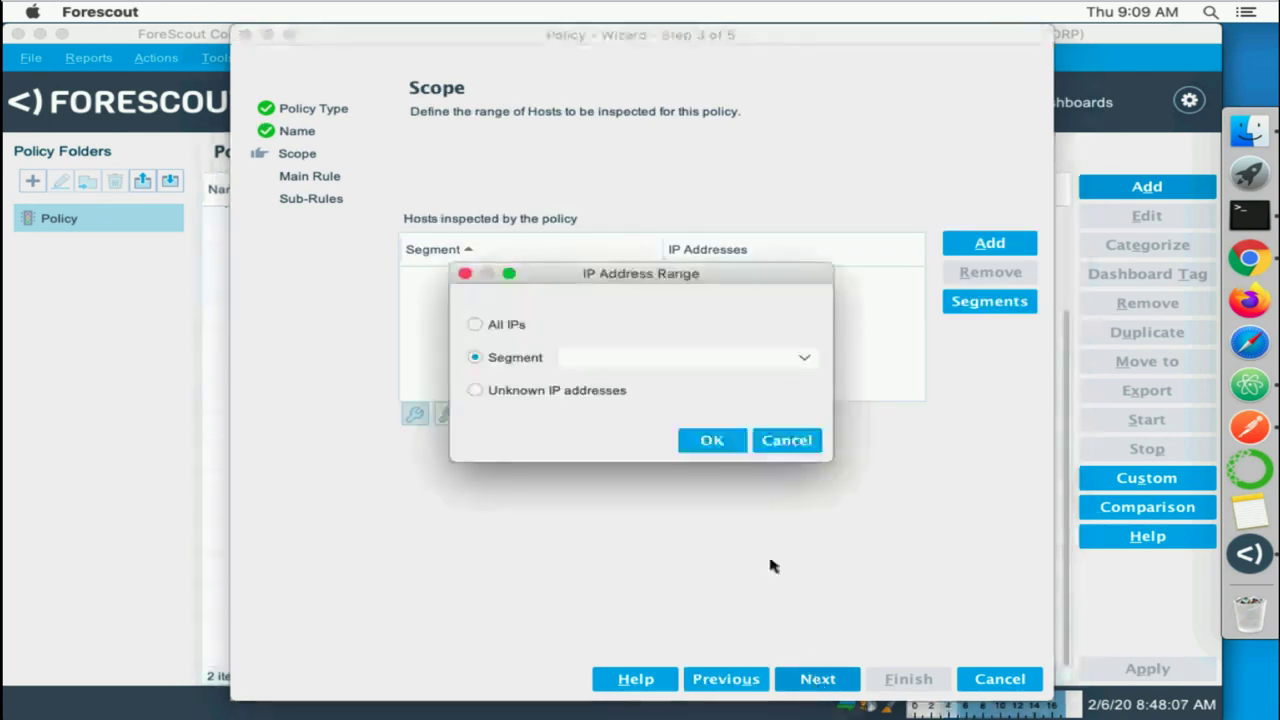
Limit the policy scope to the lab segment.
click(806, 369)
click(638, 397)
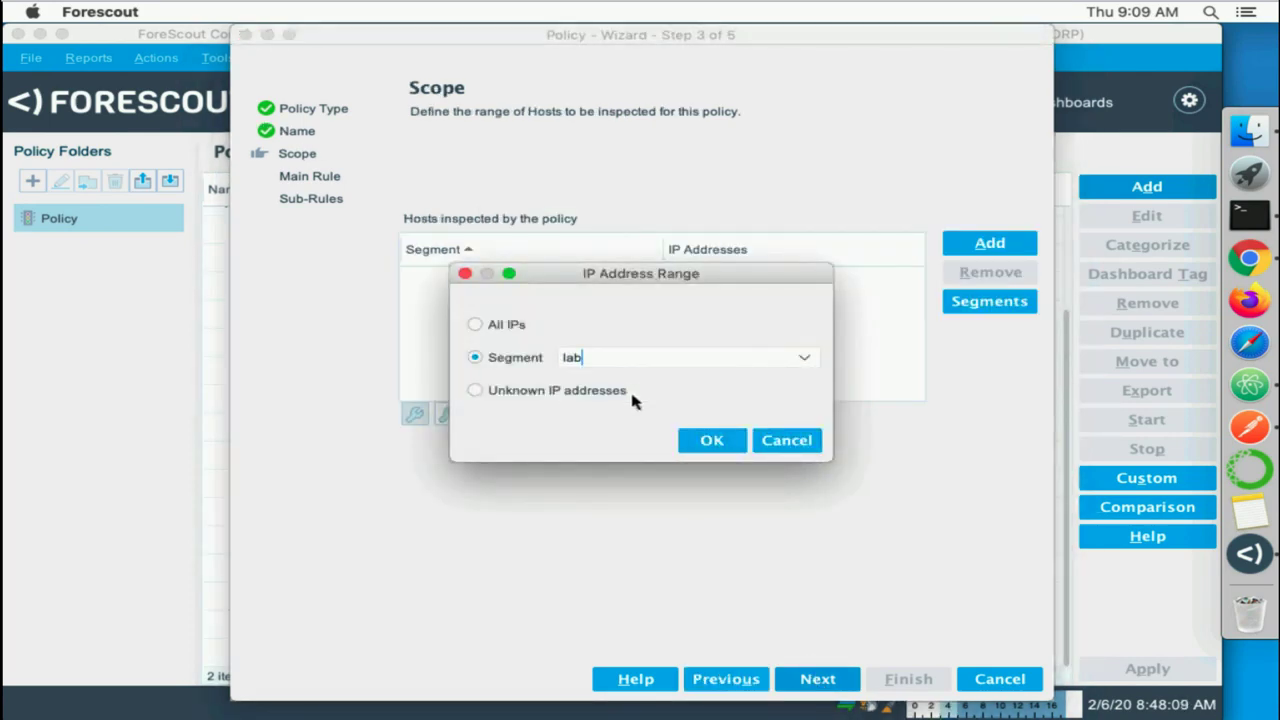
click(711, 441)
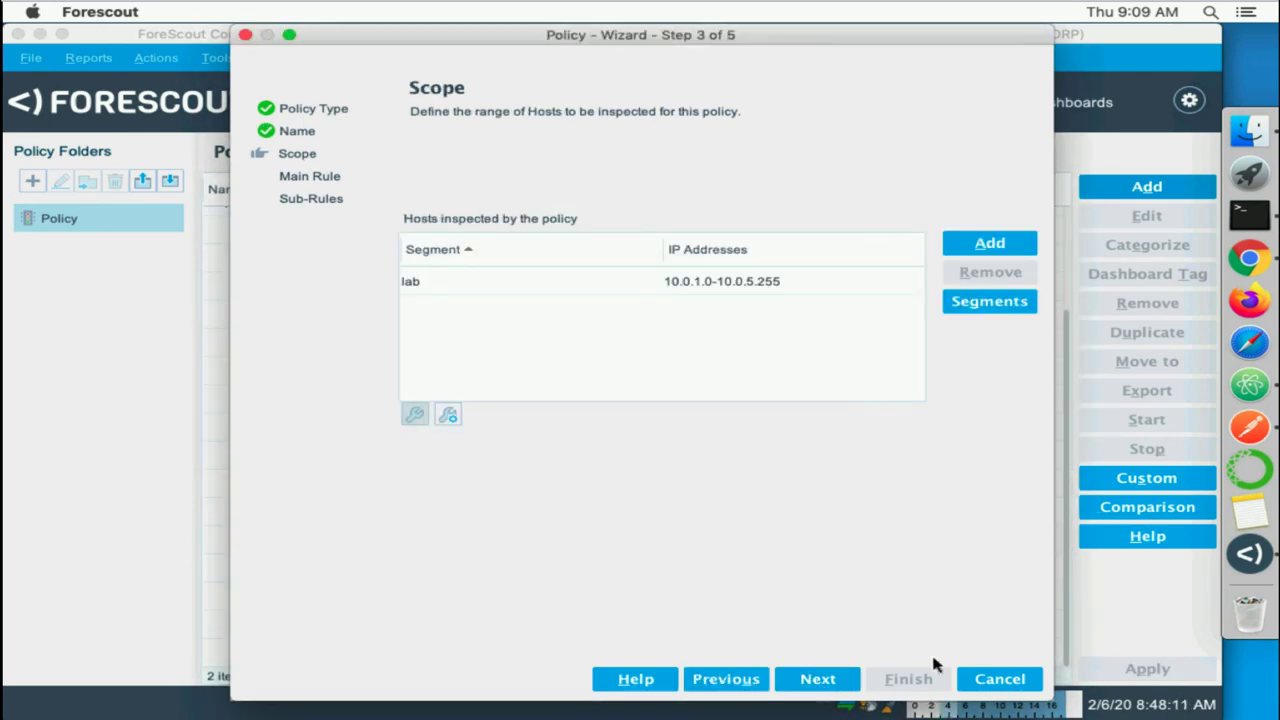
click(826, 682)
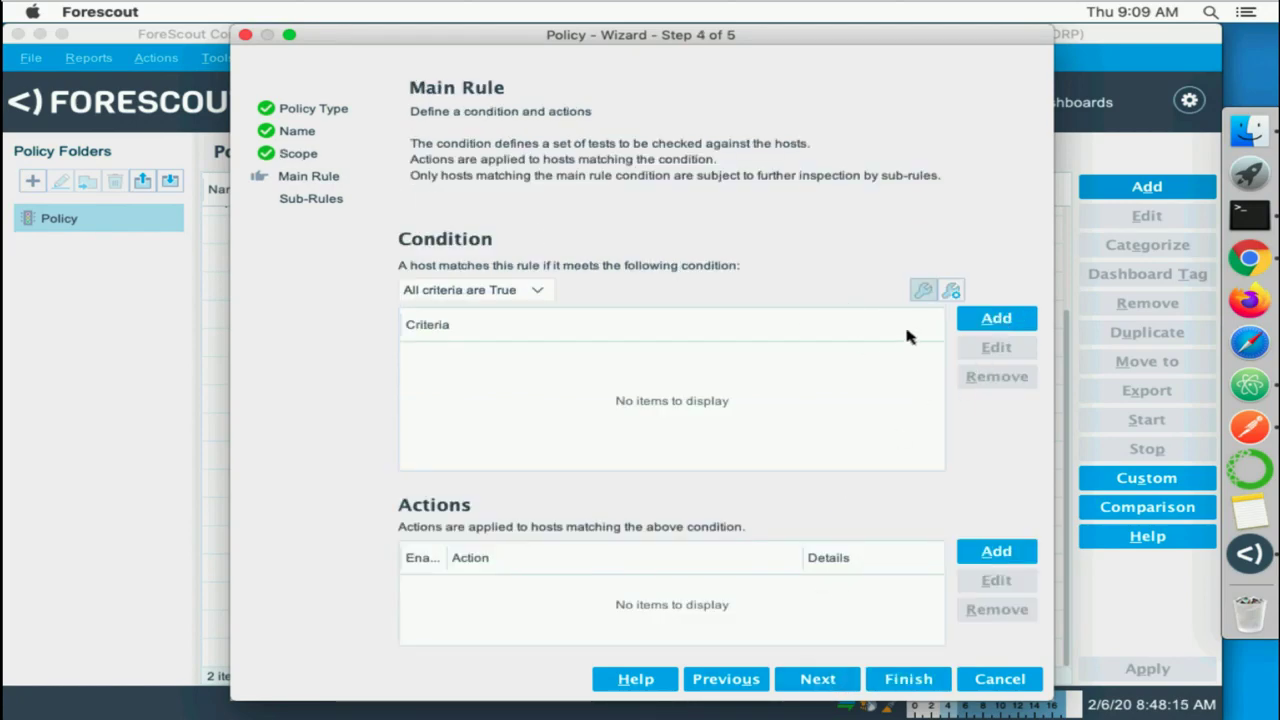
Add an m3sp Department condition to the main rule and finish the policy.
click(996, 318)
click(230, 98)
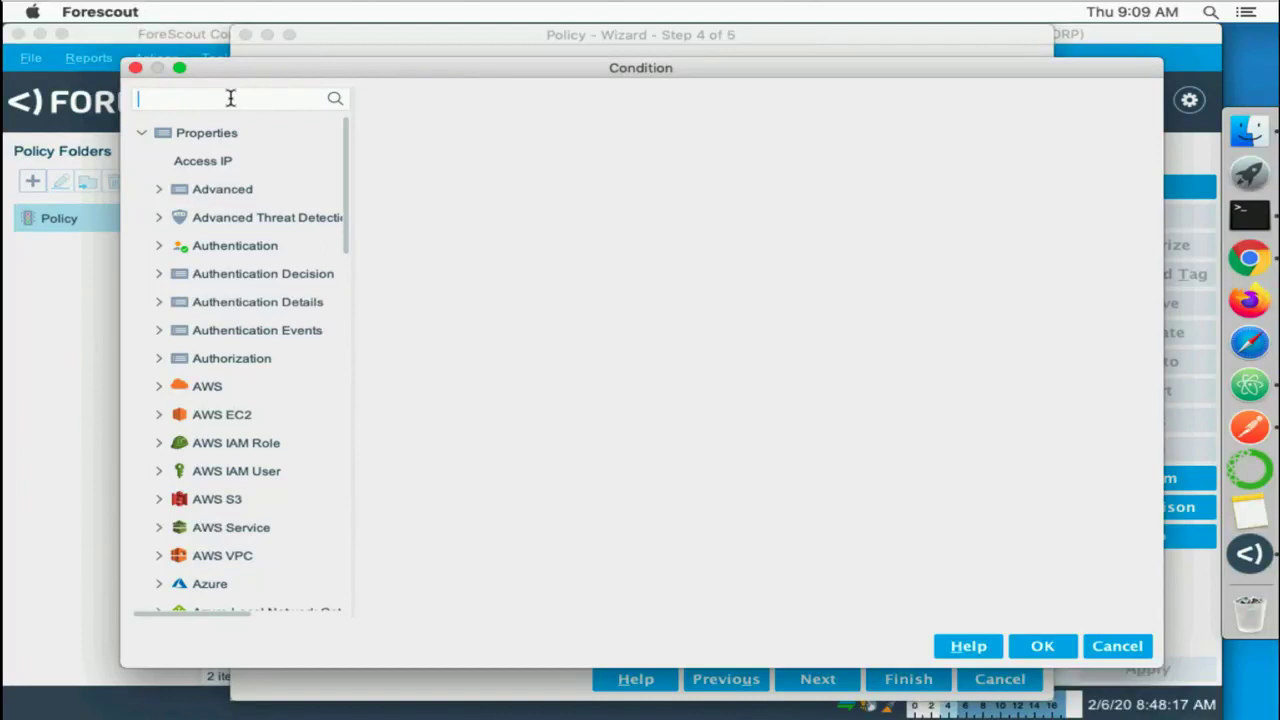
text(m3s)
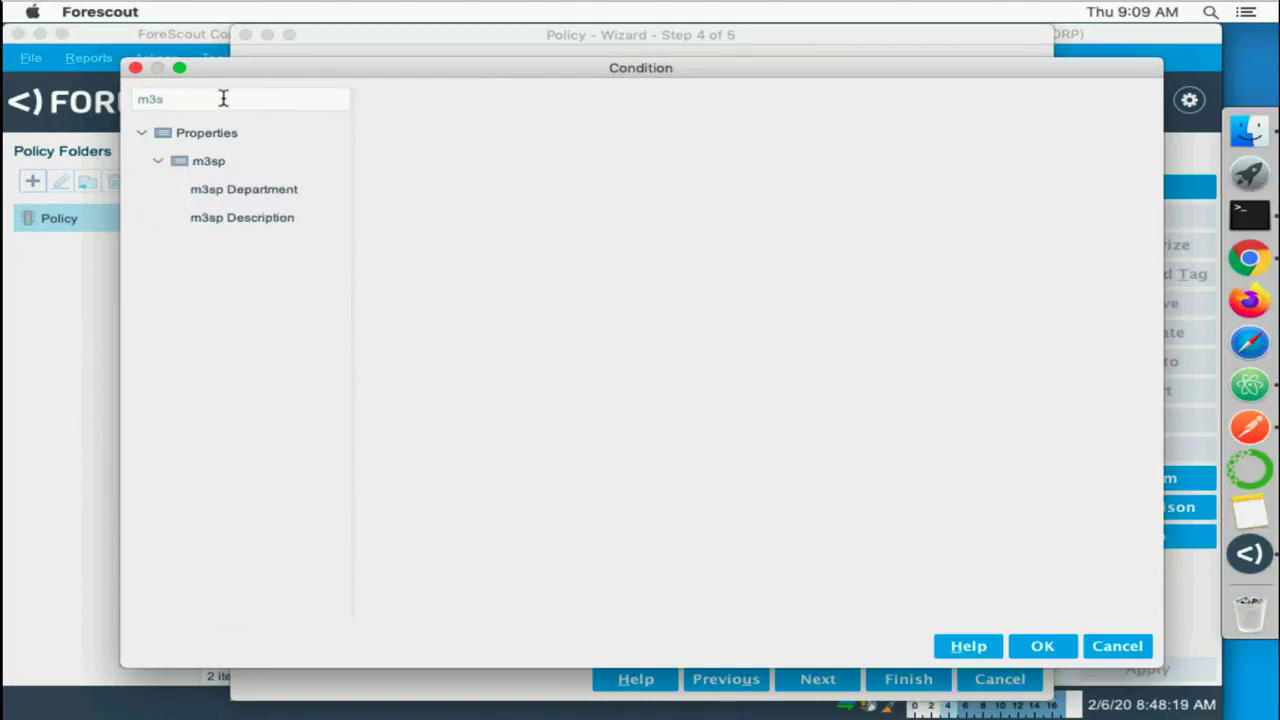
click(238, 190)
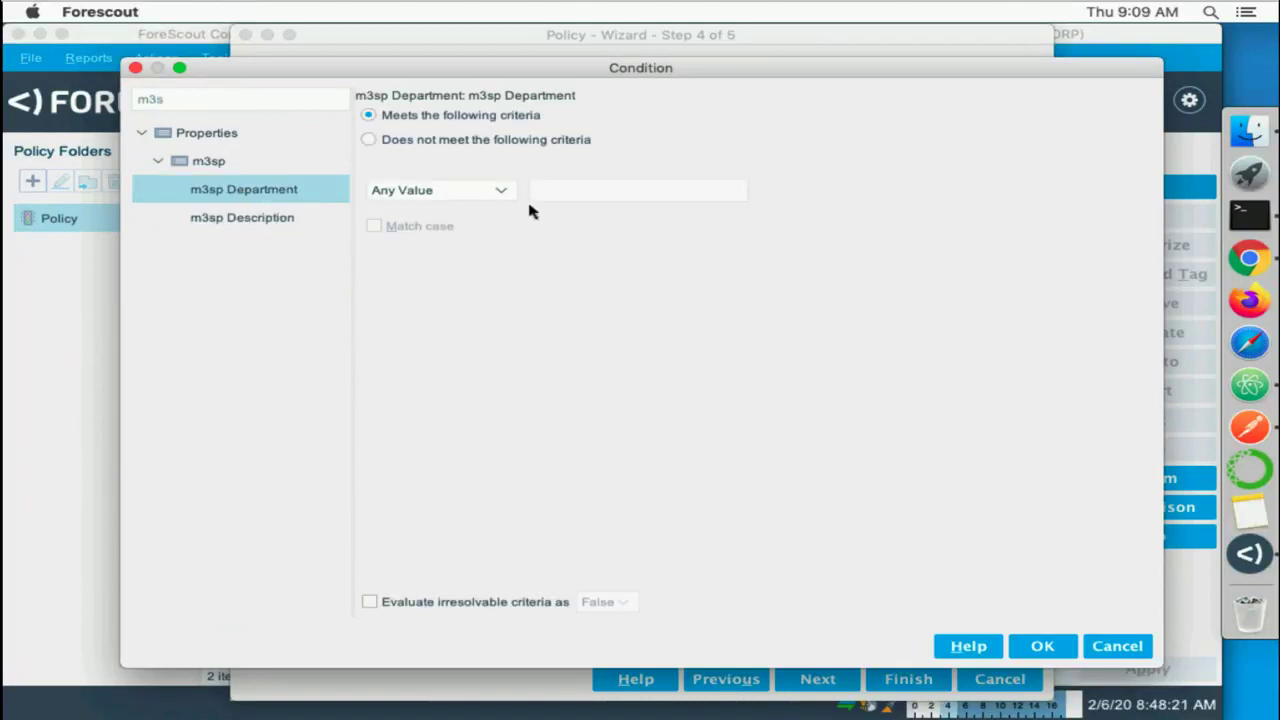
click(1040, 648)
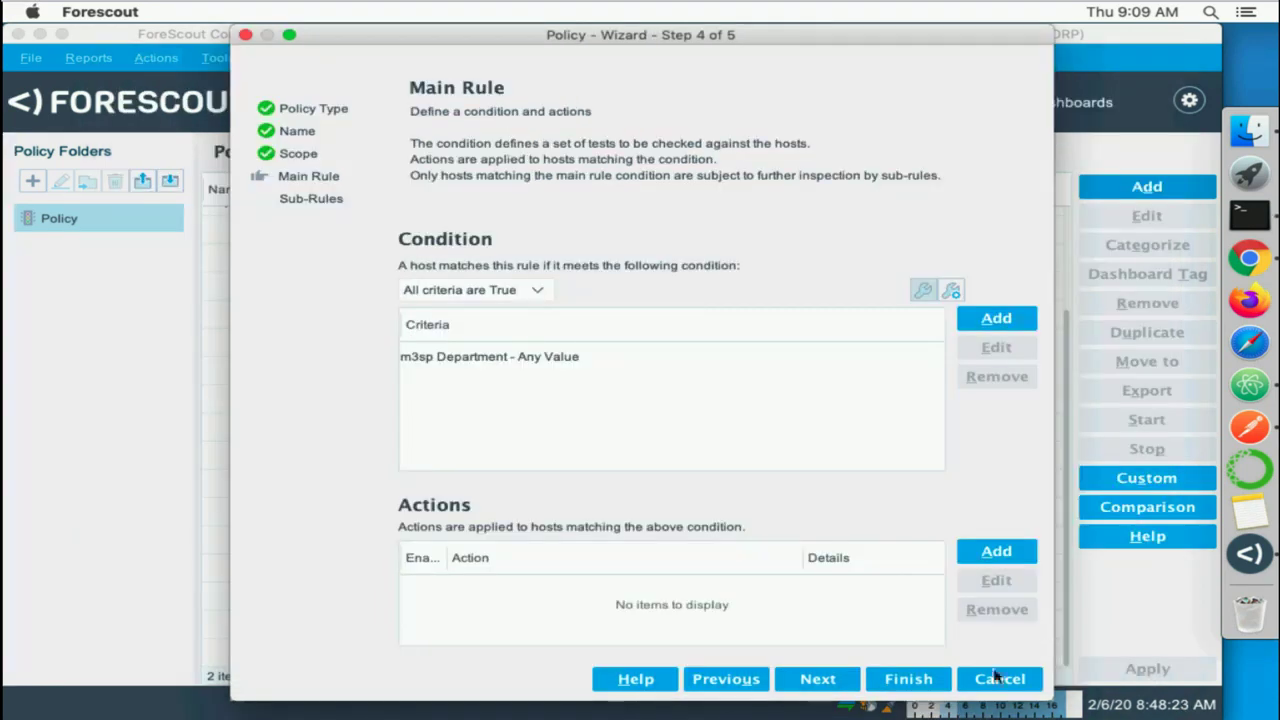
click(906, 679)
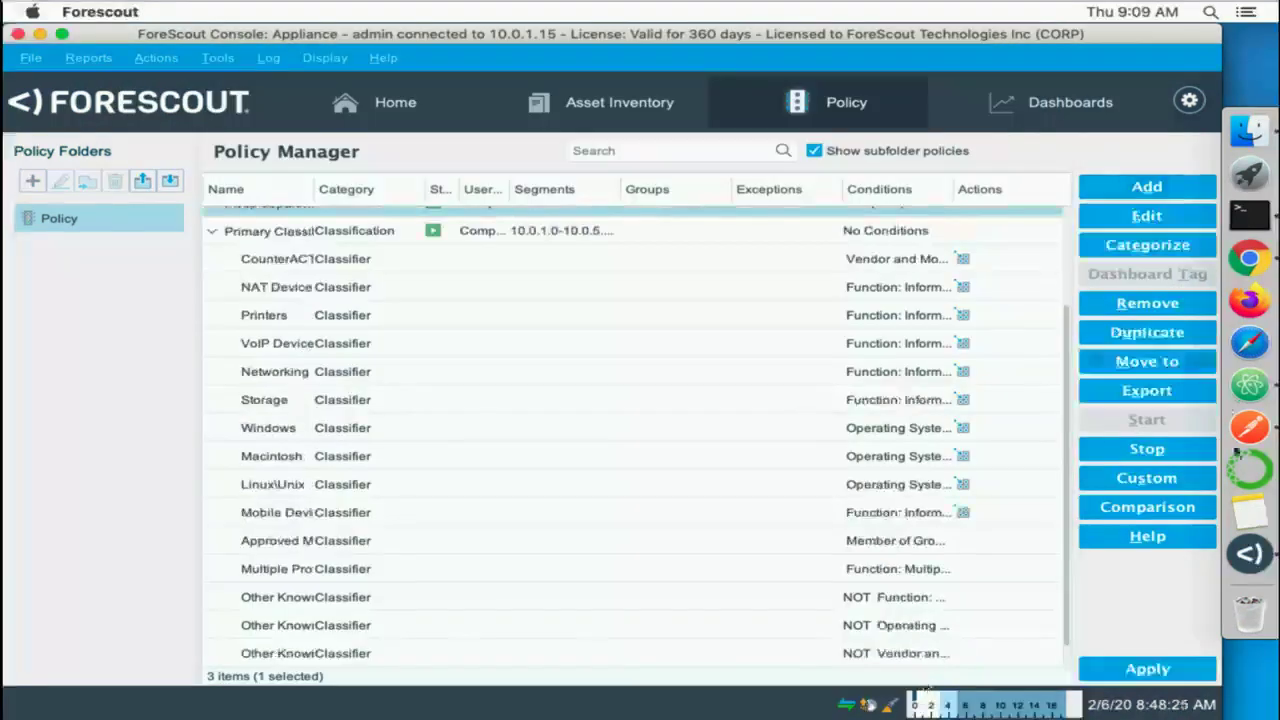
Apply the policy and list the hosts matched by m3sp department on Home.
click(1147, 669)
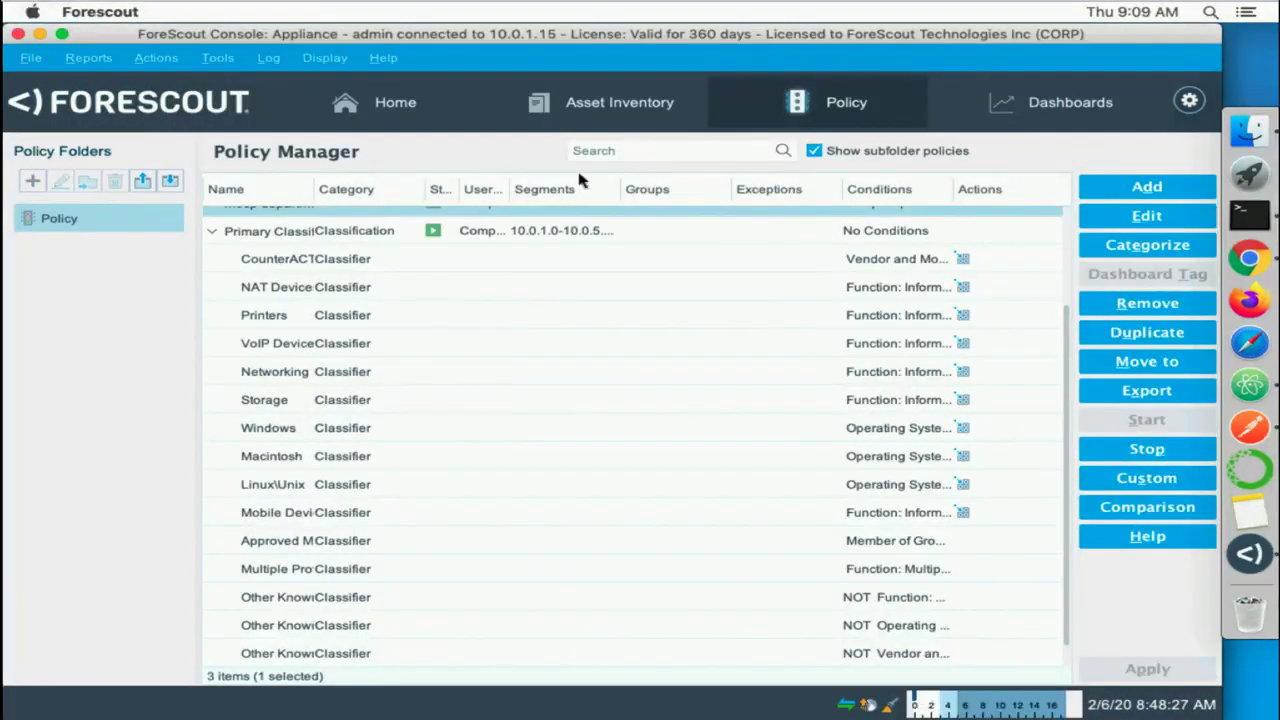
click(352, 102)
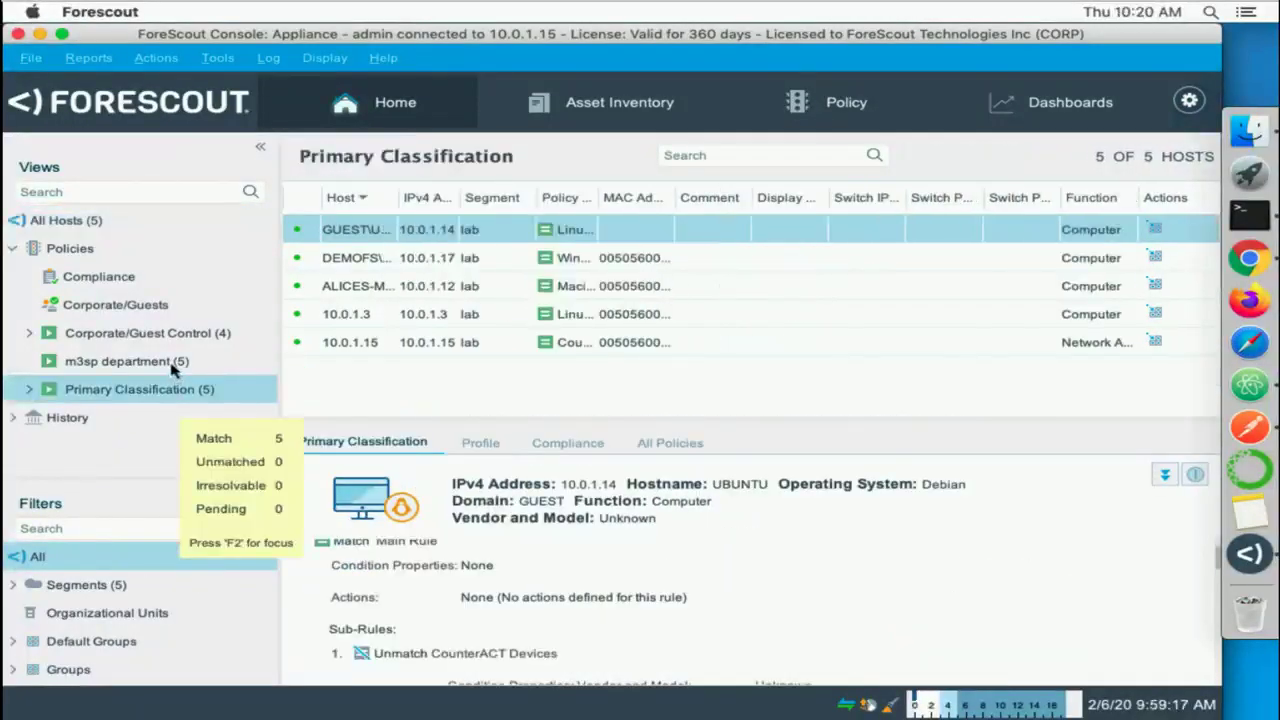
click(172, 366)
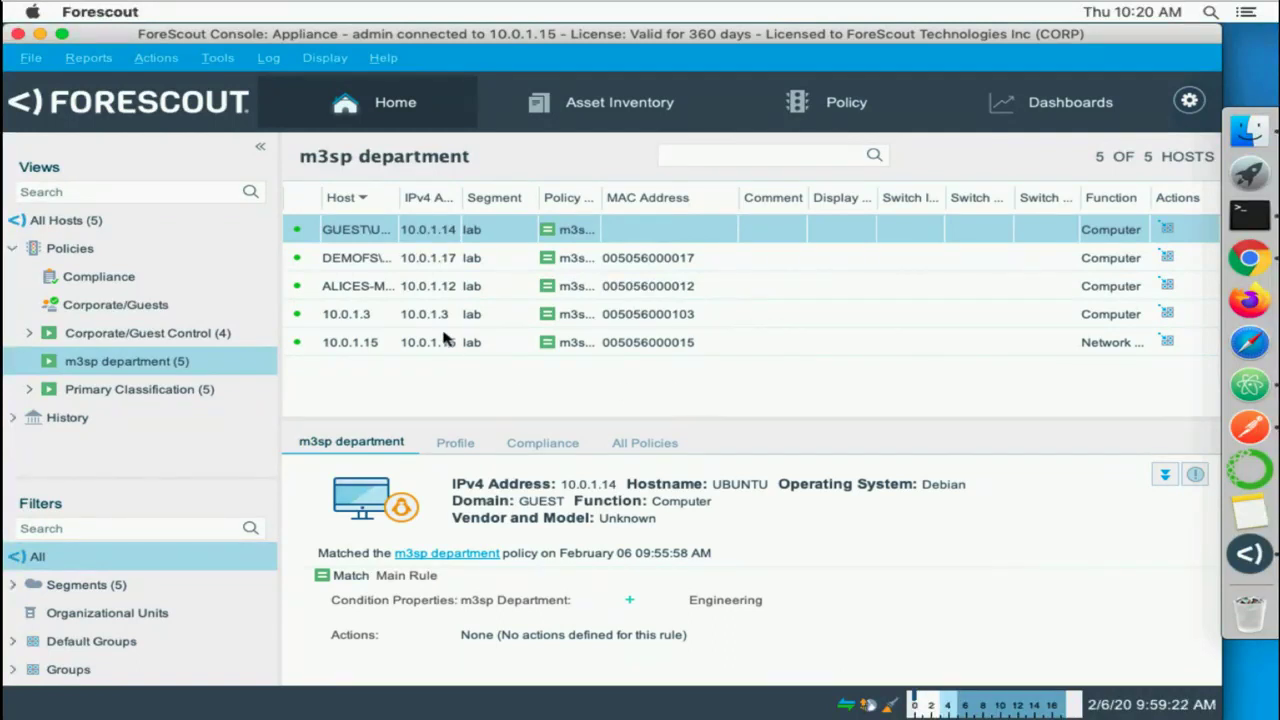
Inspect ALICES-MAC's m3sp properties in its details, then check DEMOFS's policy match.
double_click(380, 290)
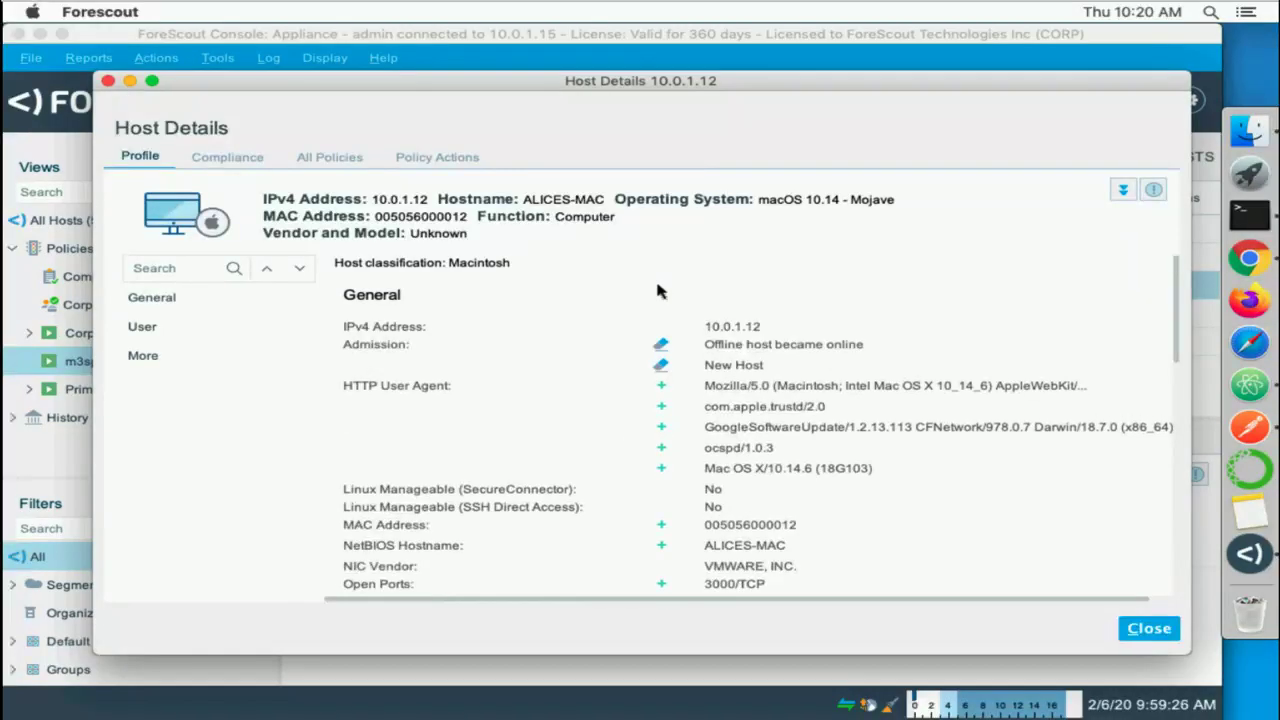
click(150, 358)
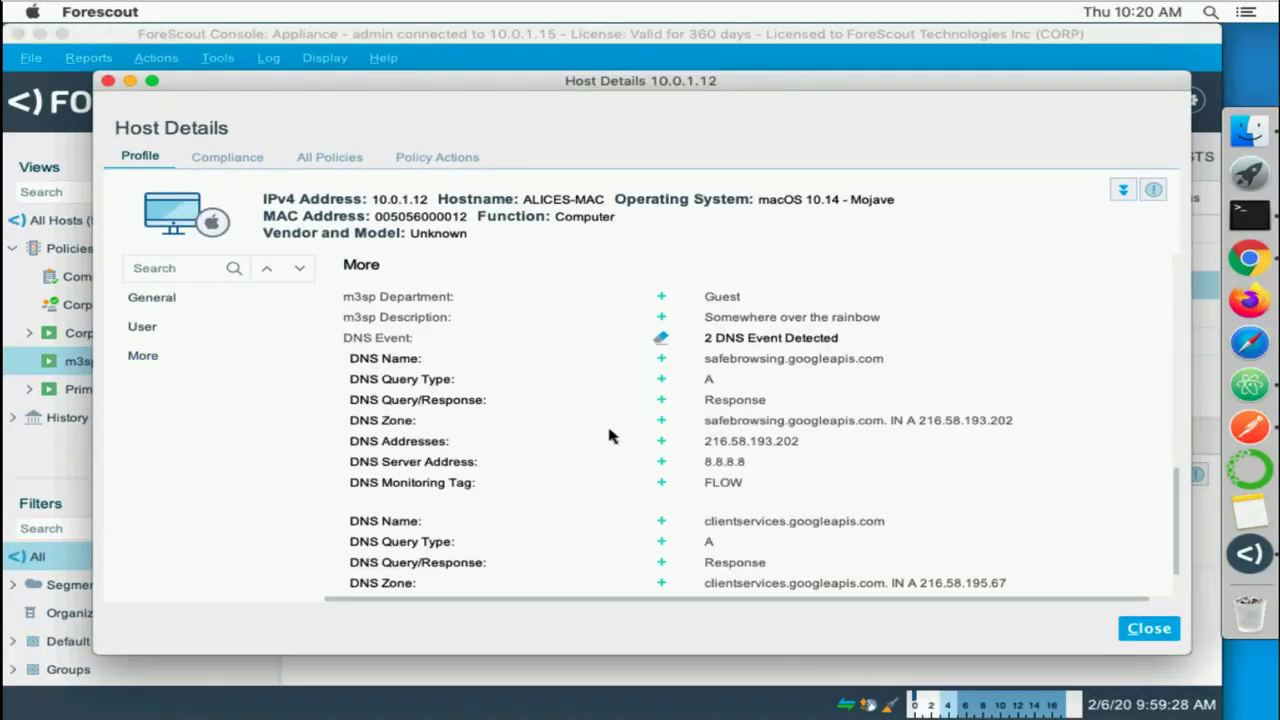
mouse_move(731, 306)
click(1152, 630)
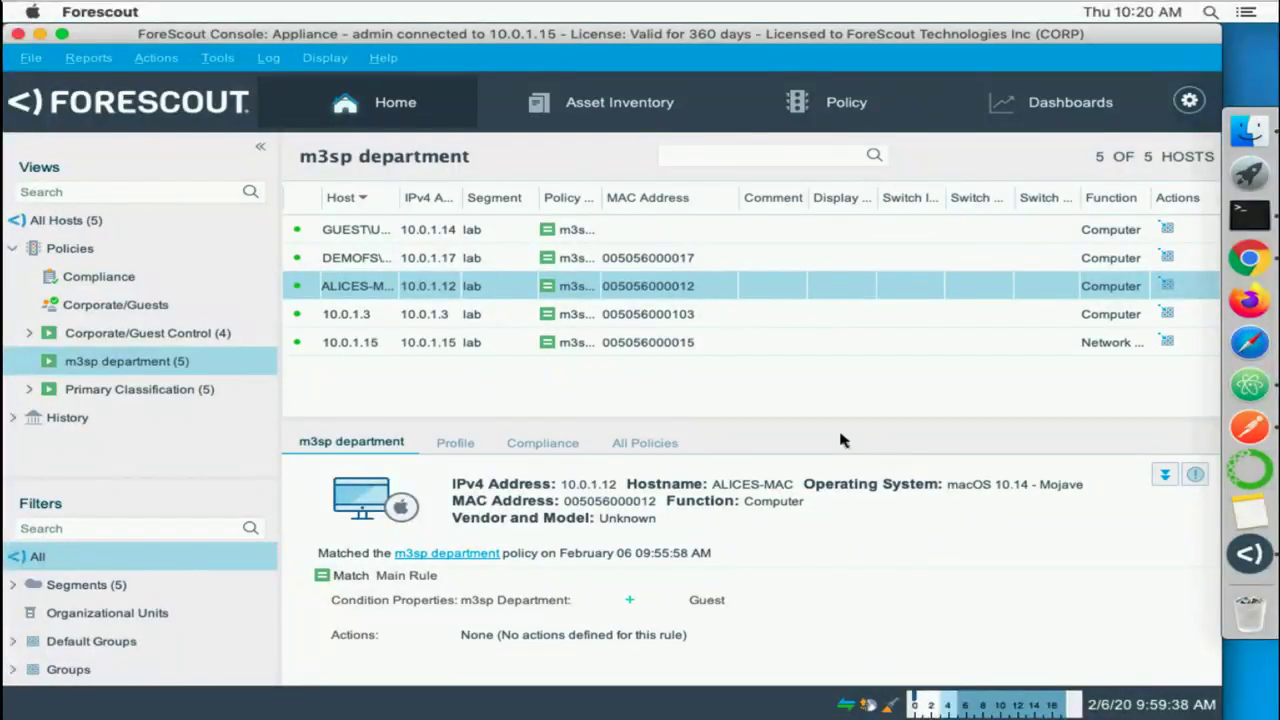
click(662, 258)
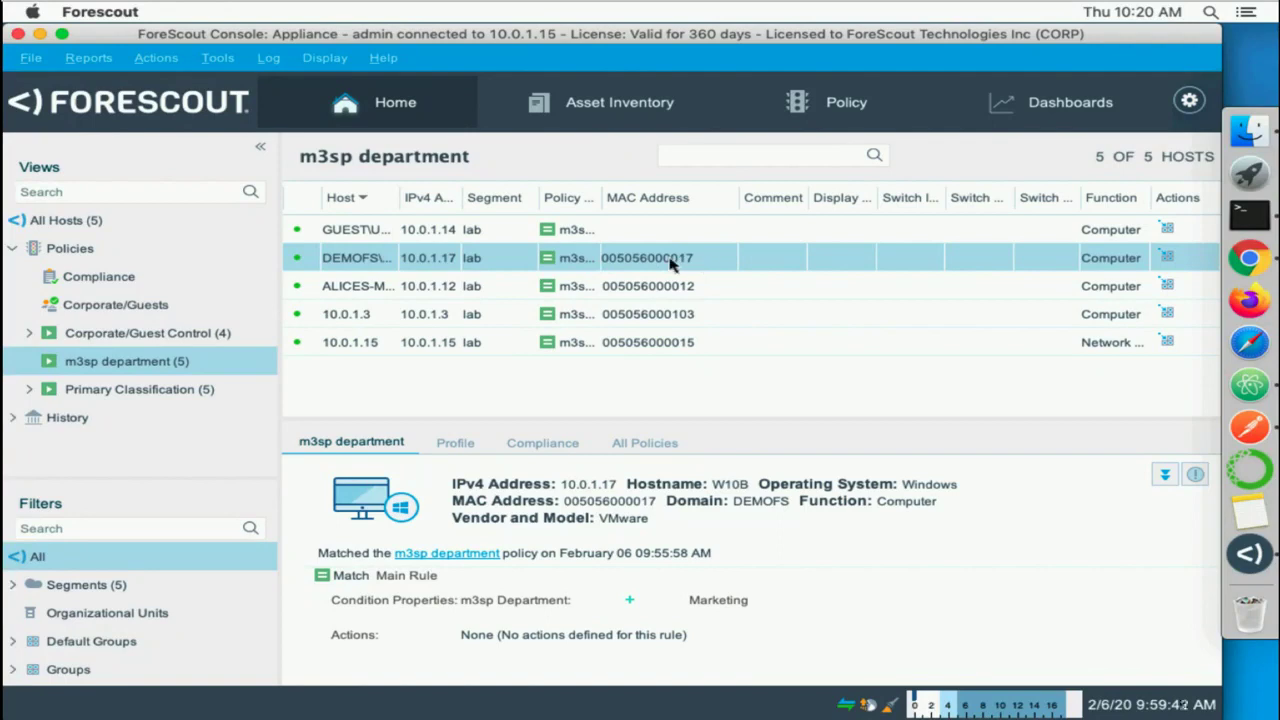
mouse_move(670, 260)
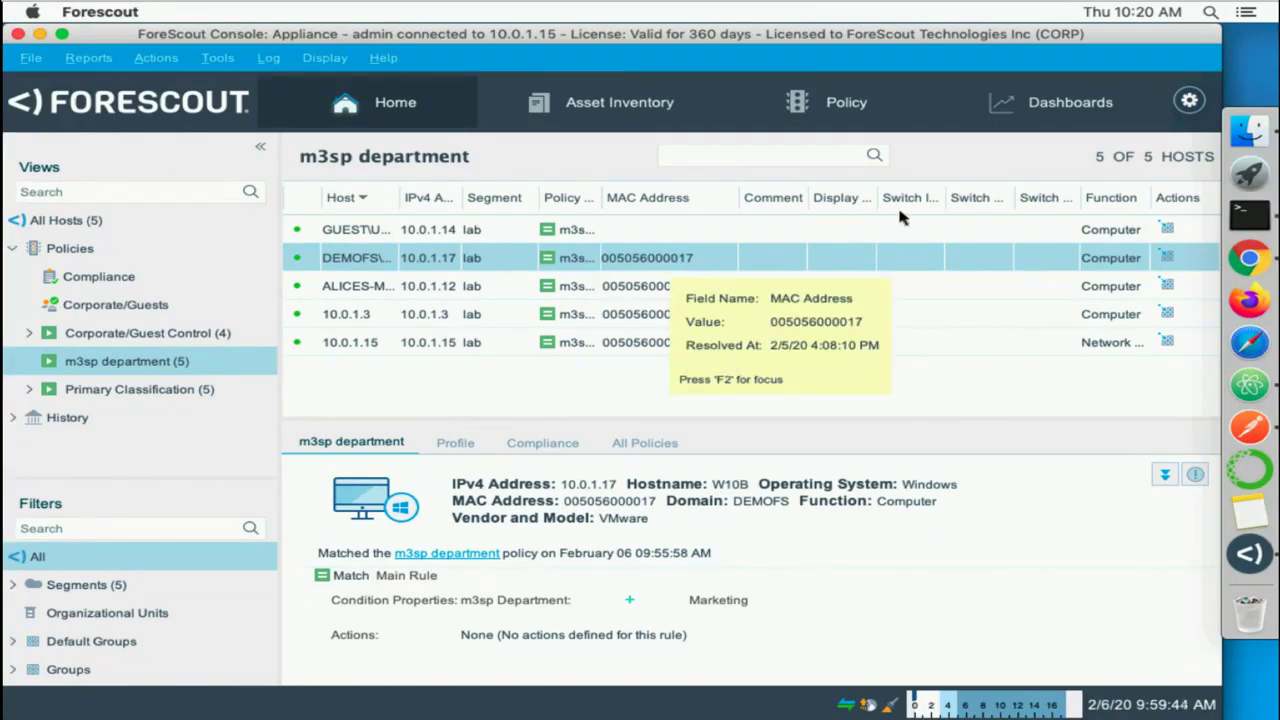
Run fstool connect debug 5, then tail -f python_server.log in python_logs.
click(1250, 215)
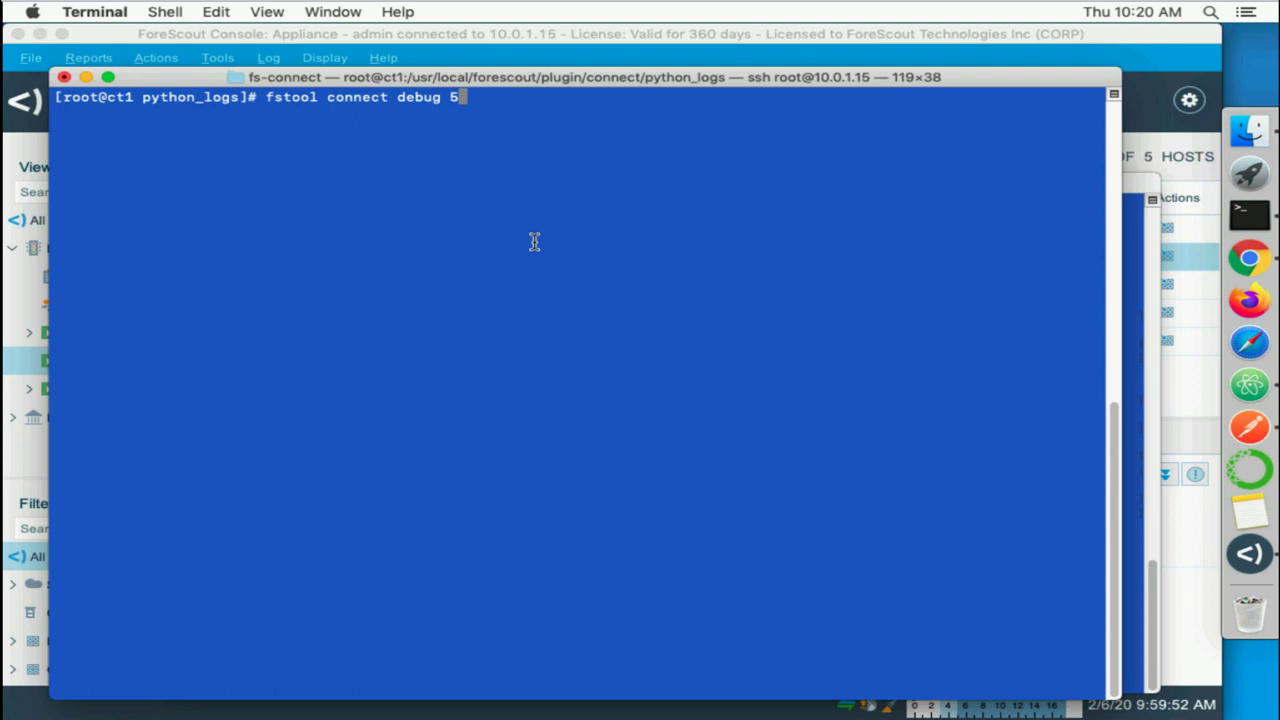
key(Return)
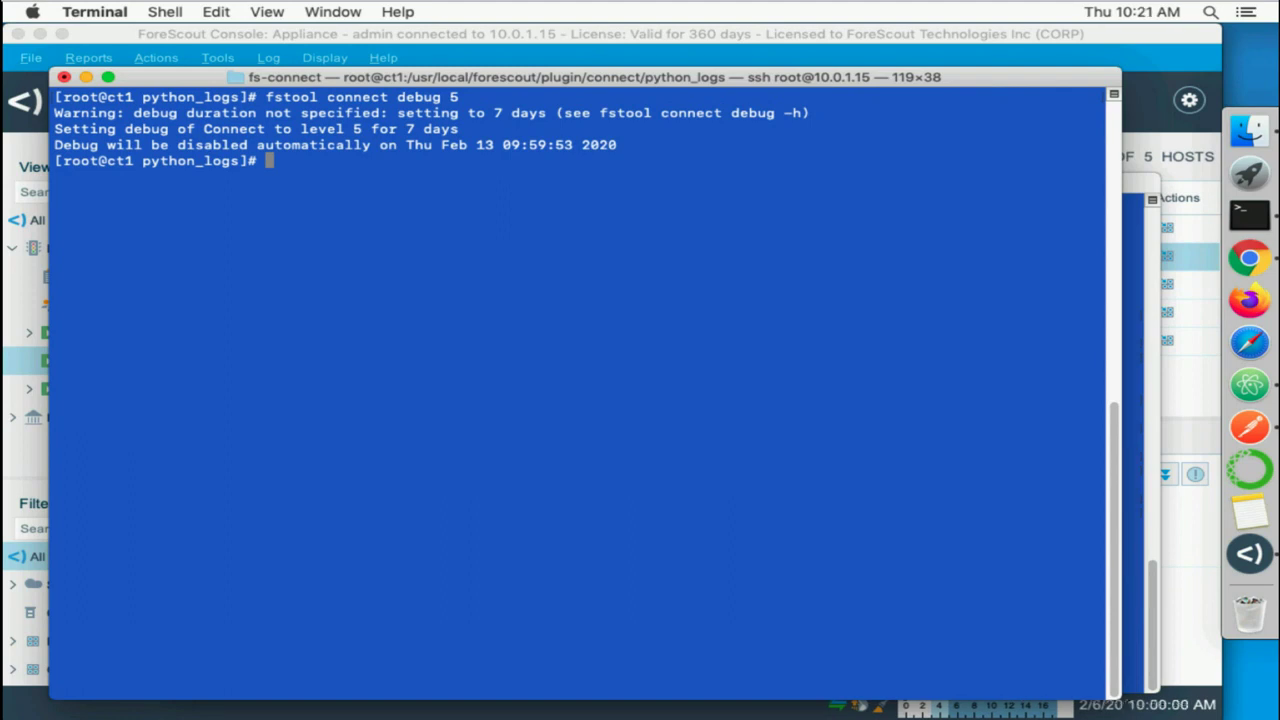
text(pwd)
key(Return)
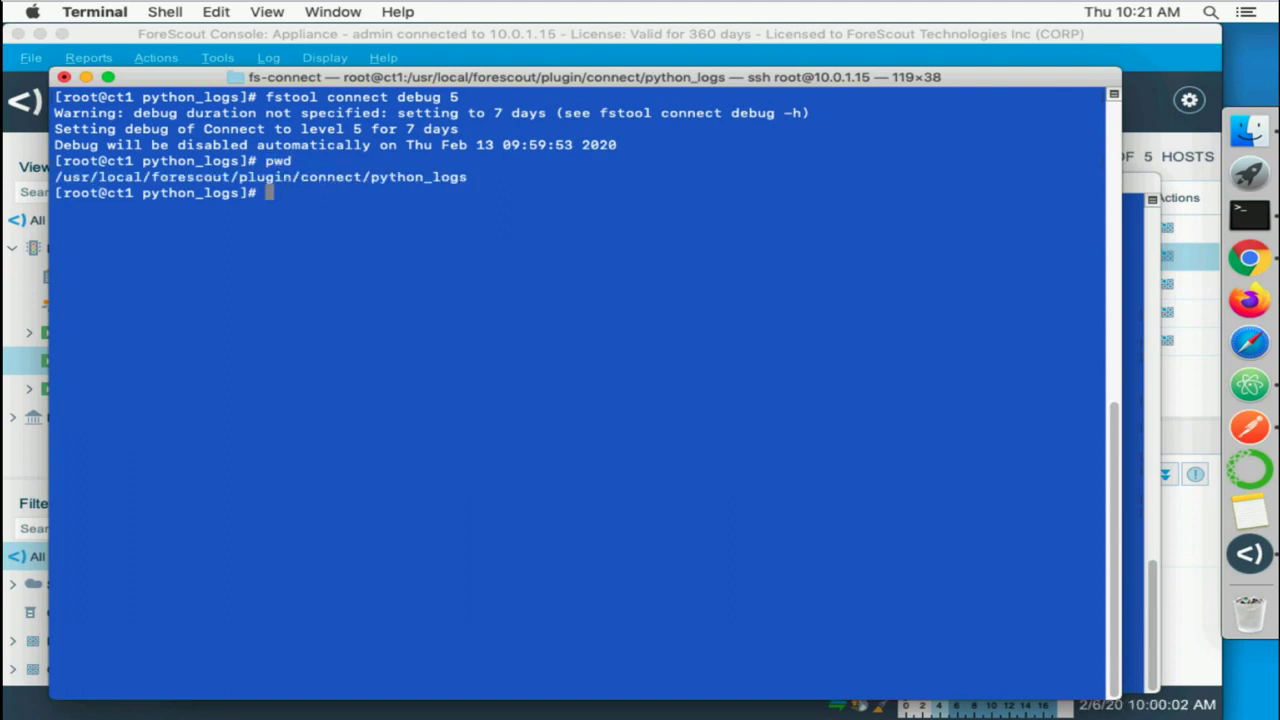
text(ls)
key(Return)
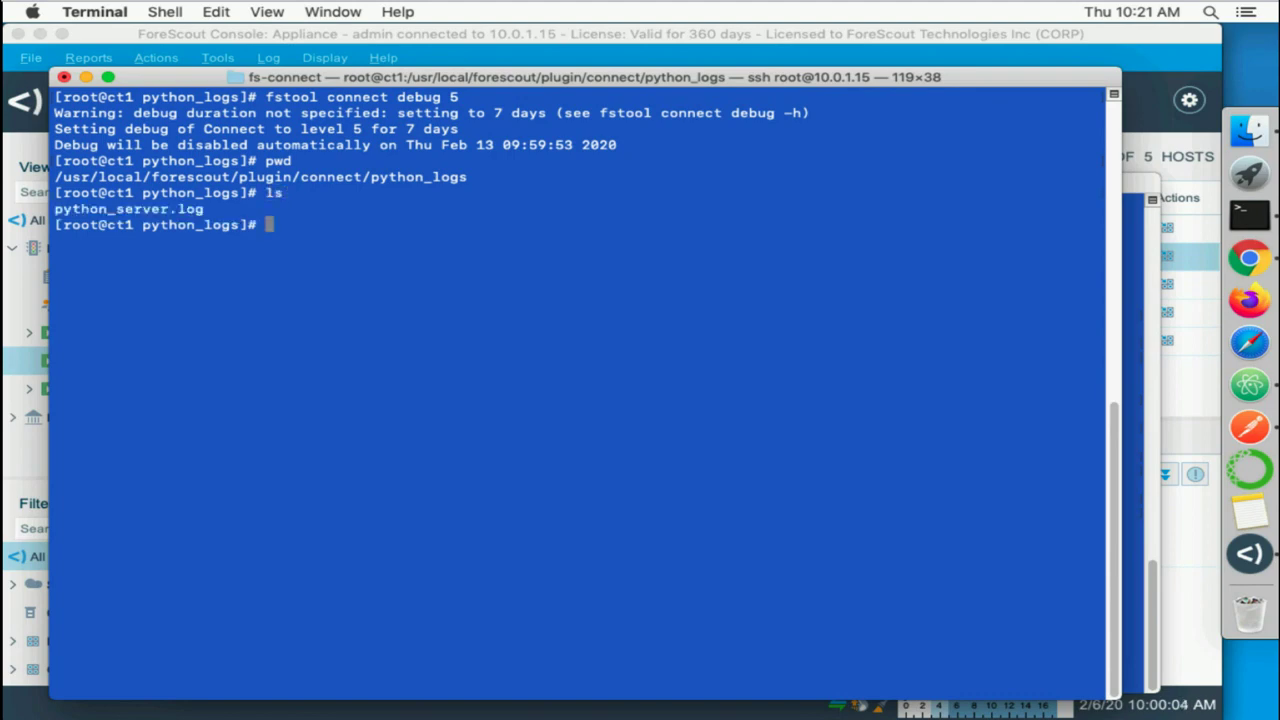
text(tail -f pyt)
key(Tab)
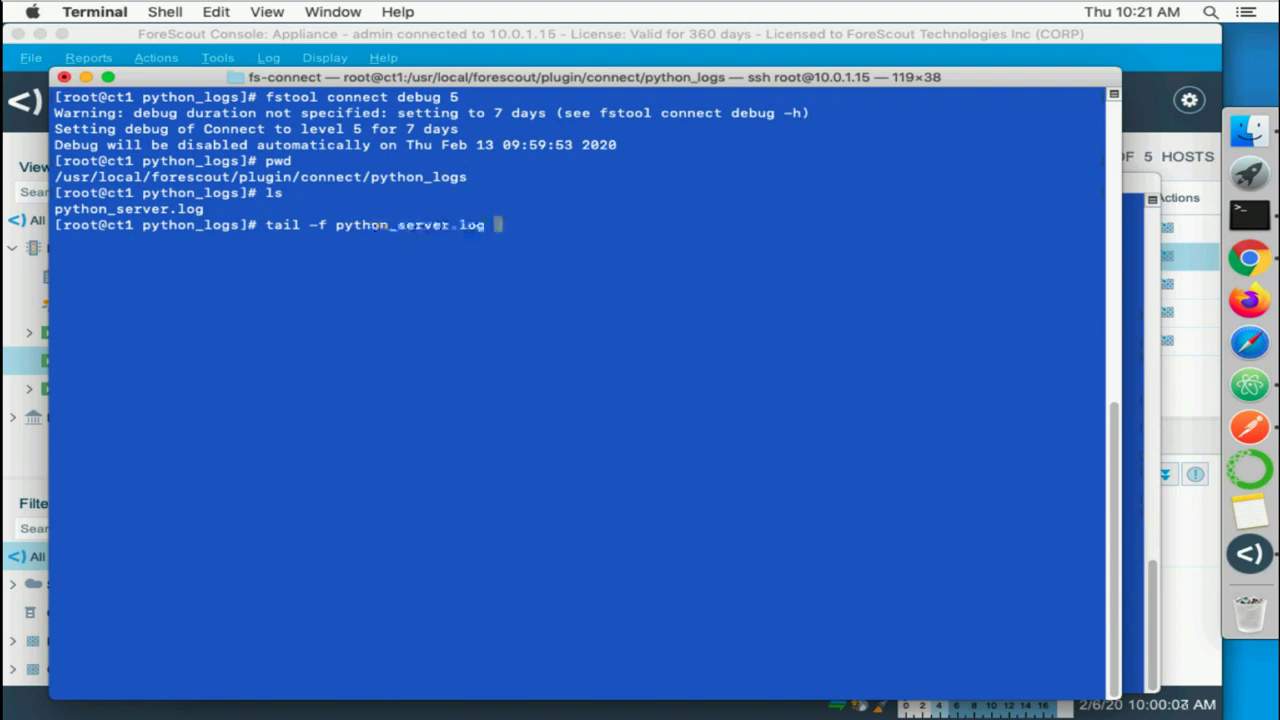
key(Return)
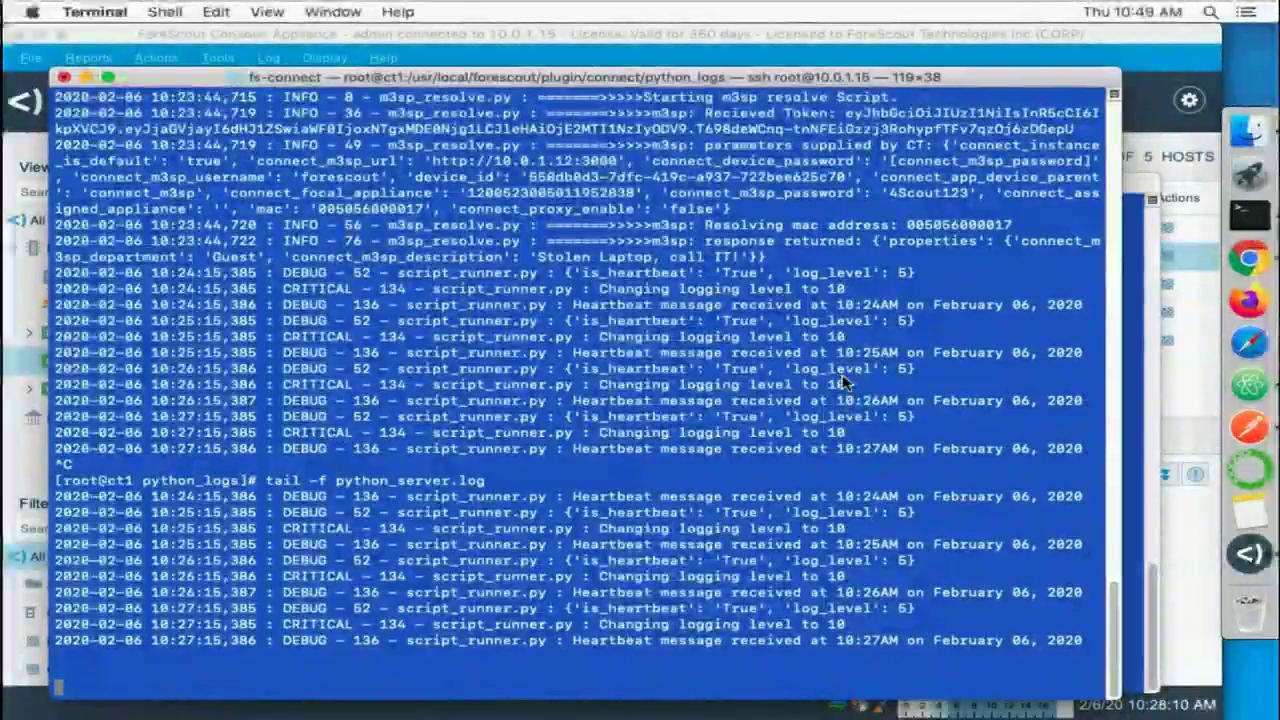
Recheck host DEMOFS\W10B with the m3sp department Policy, then return to the Terminal log.
key(super+Tab)
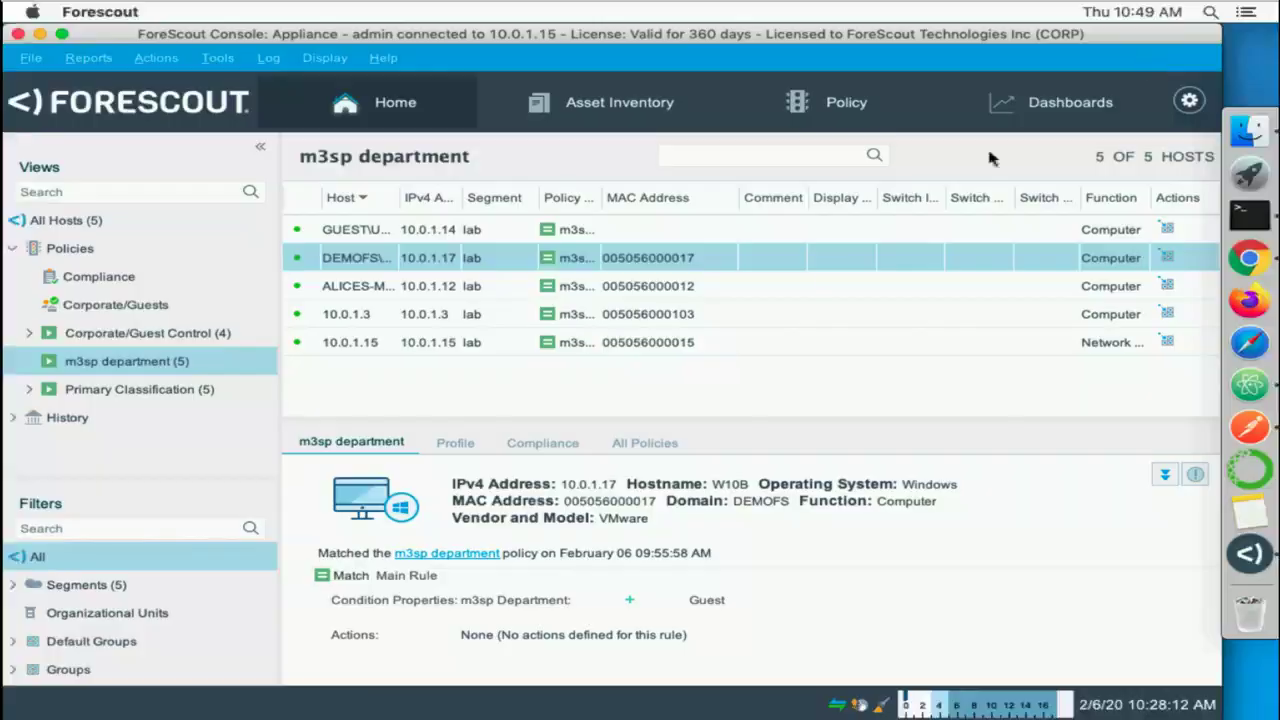
right_click(660, 265)
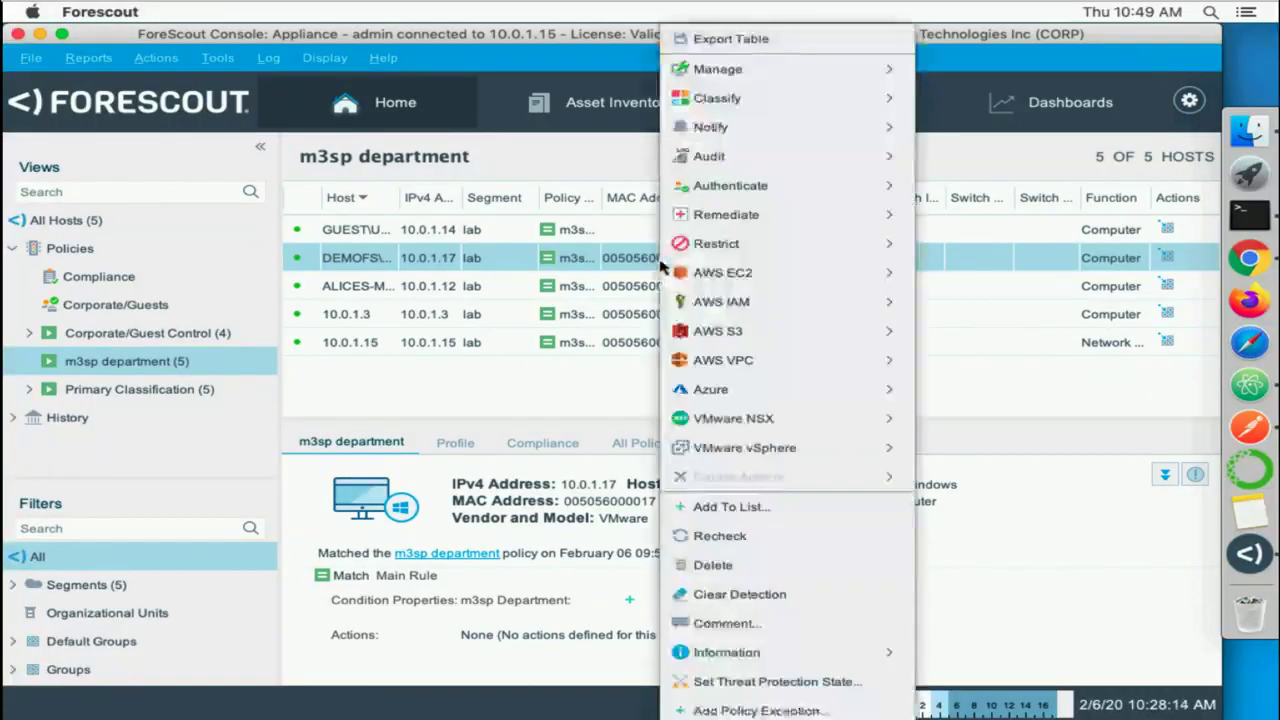
click(718, 536)
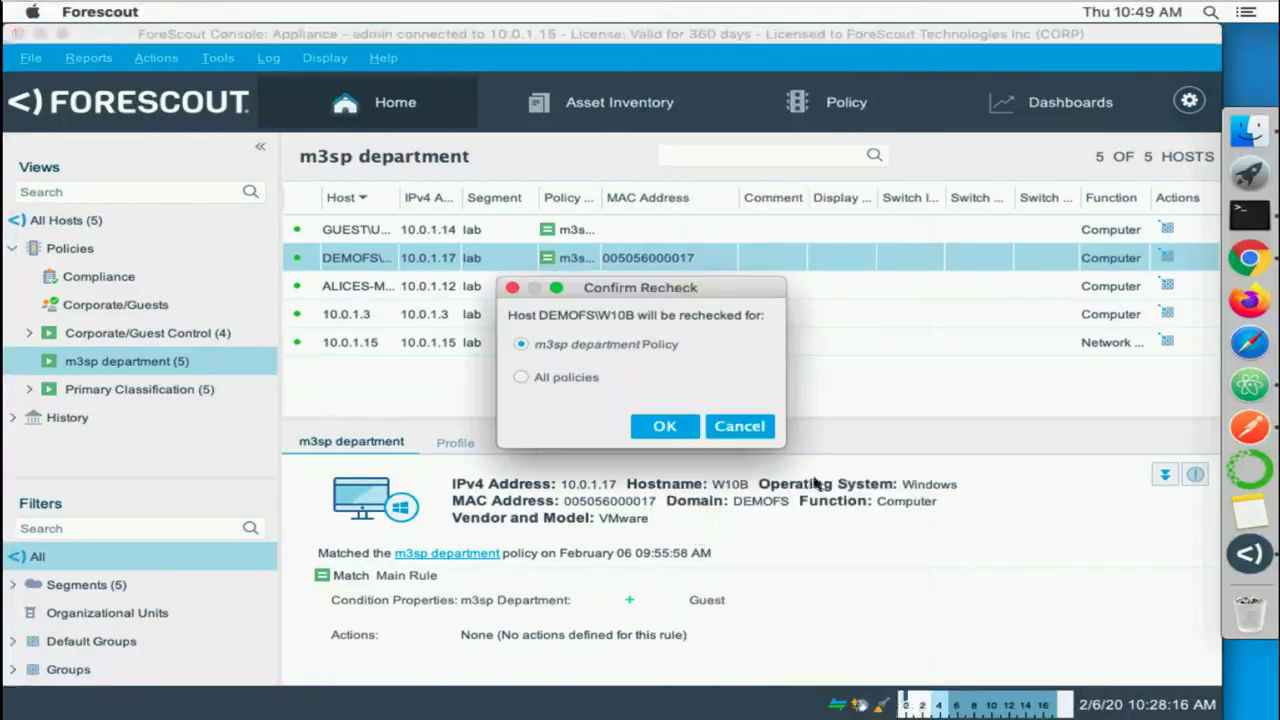
click(665, 426)
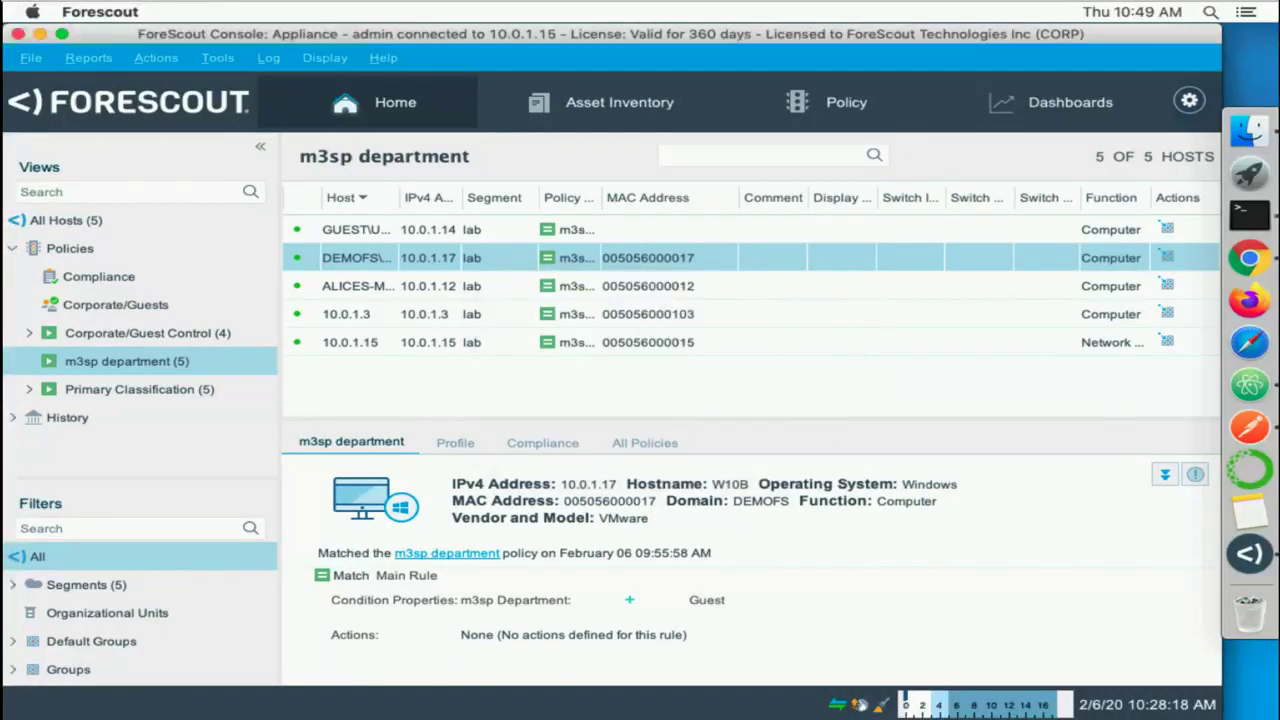
click(1248, 213)
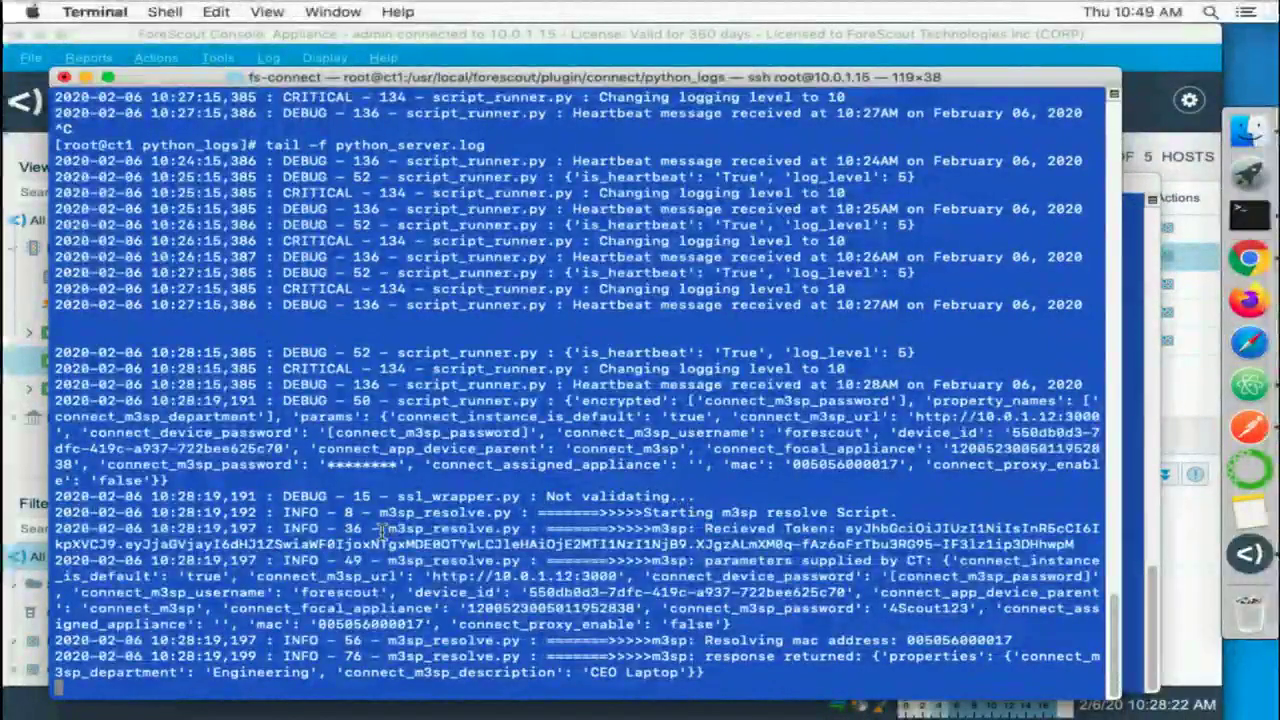
drag(276, 512, 346, 512)
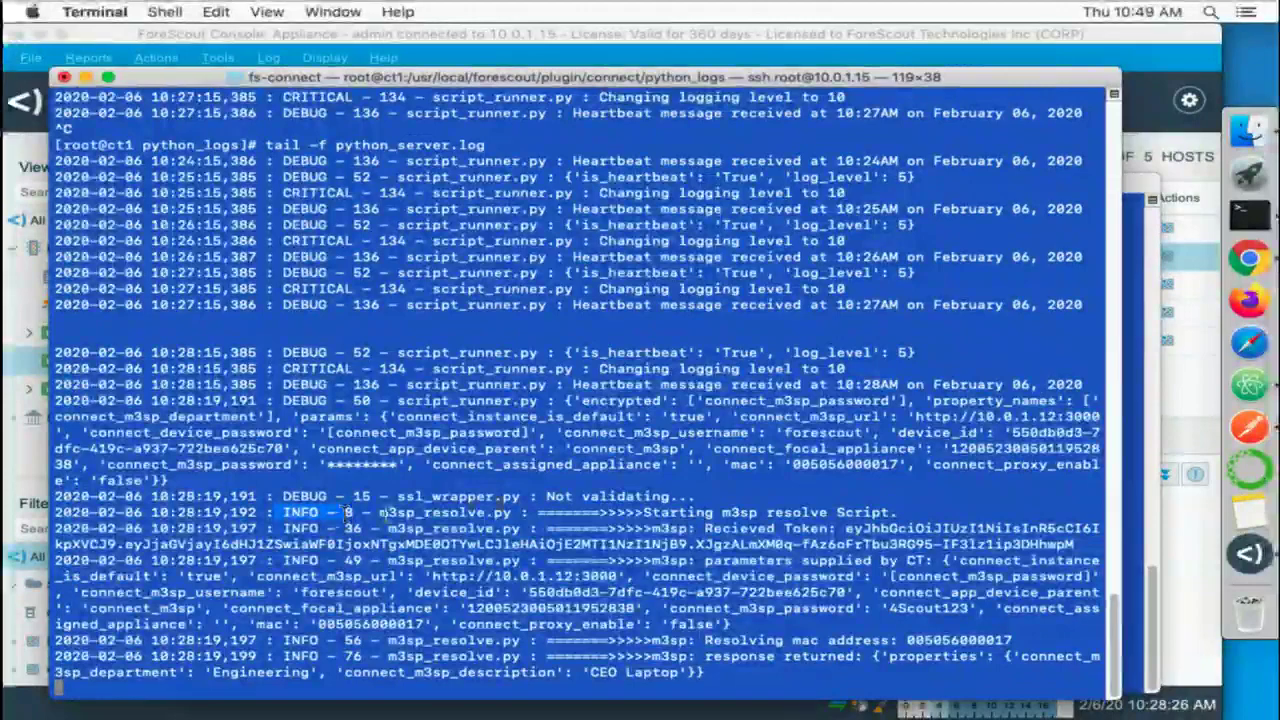
click(385, 514)
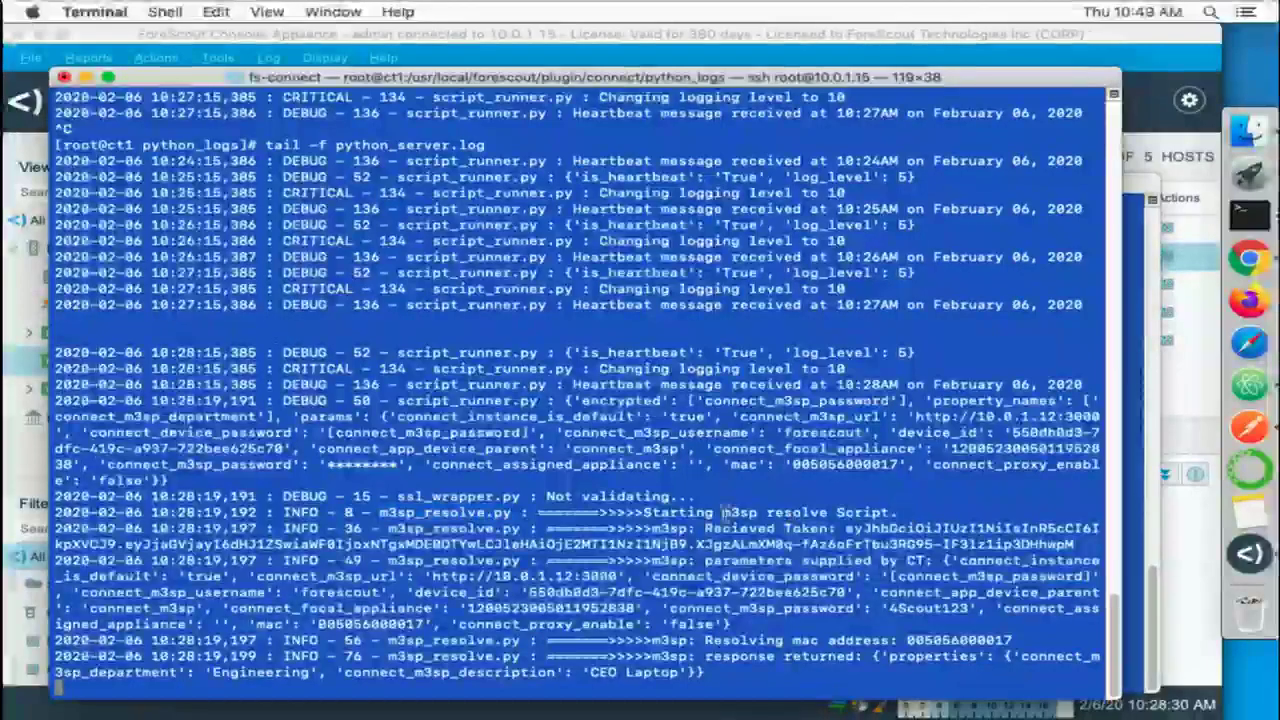
drag(898, 512, 598, 514)
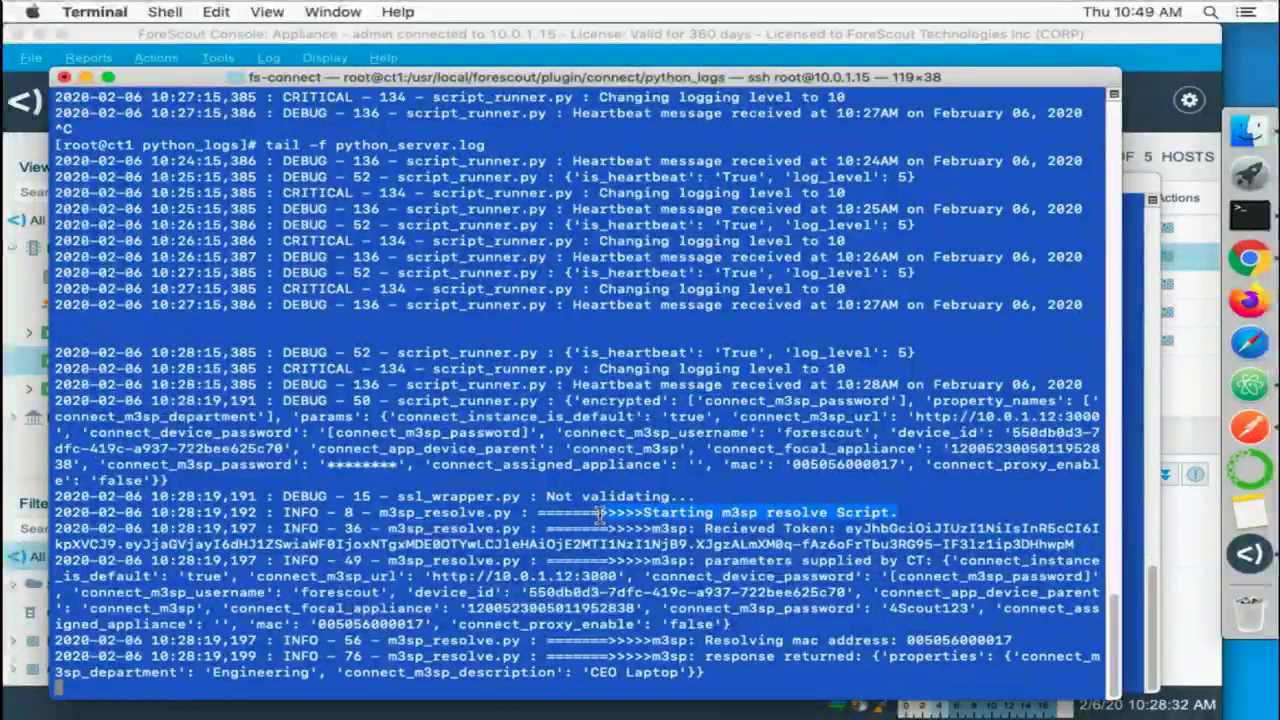
click(1032, 640)
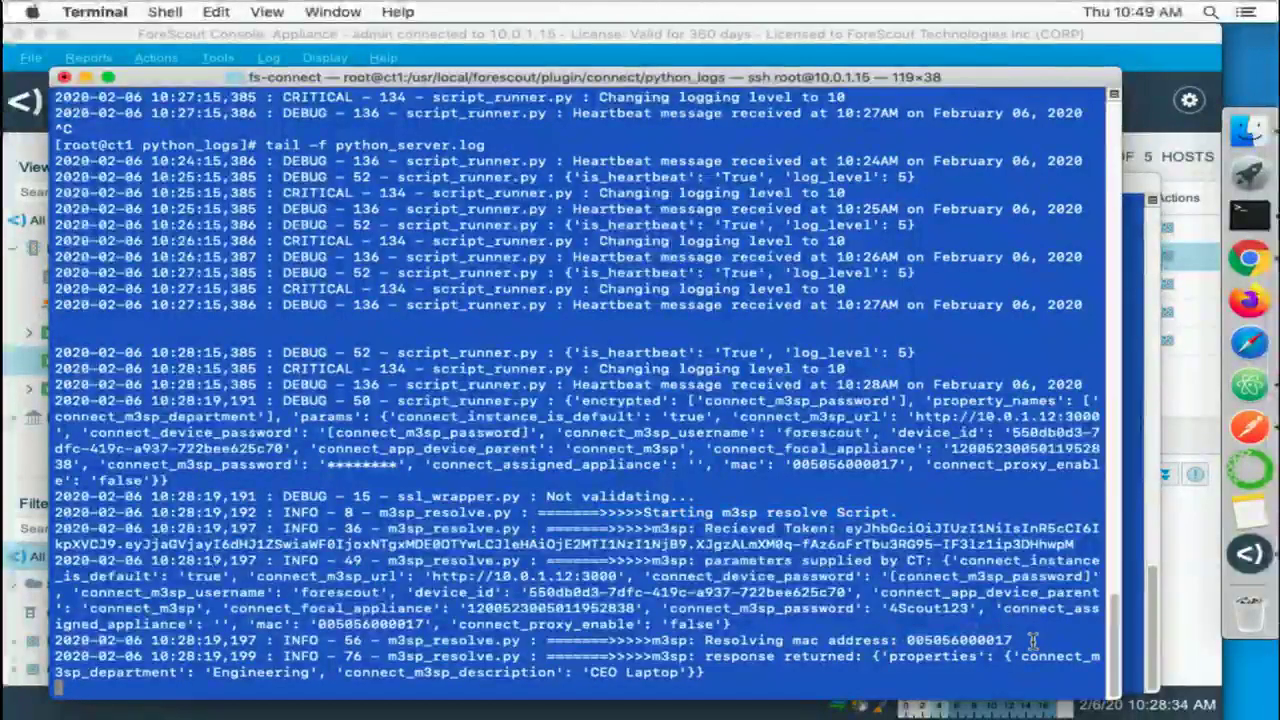
double_click(976, 640)
drag(805, 640, 638, 641)
click(1249, 385)
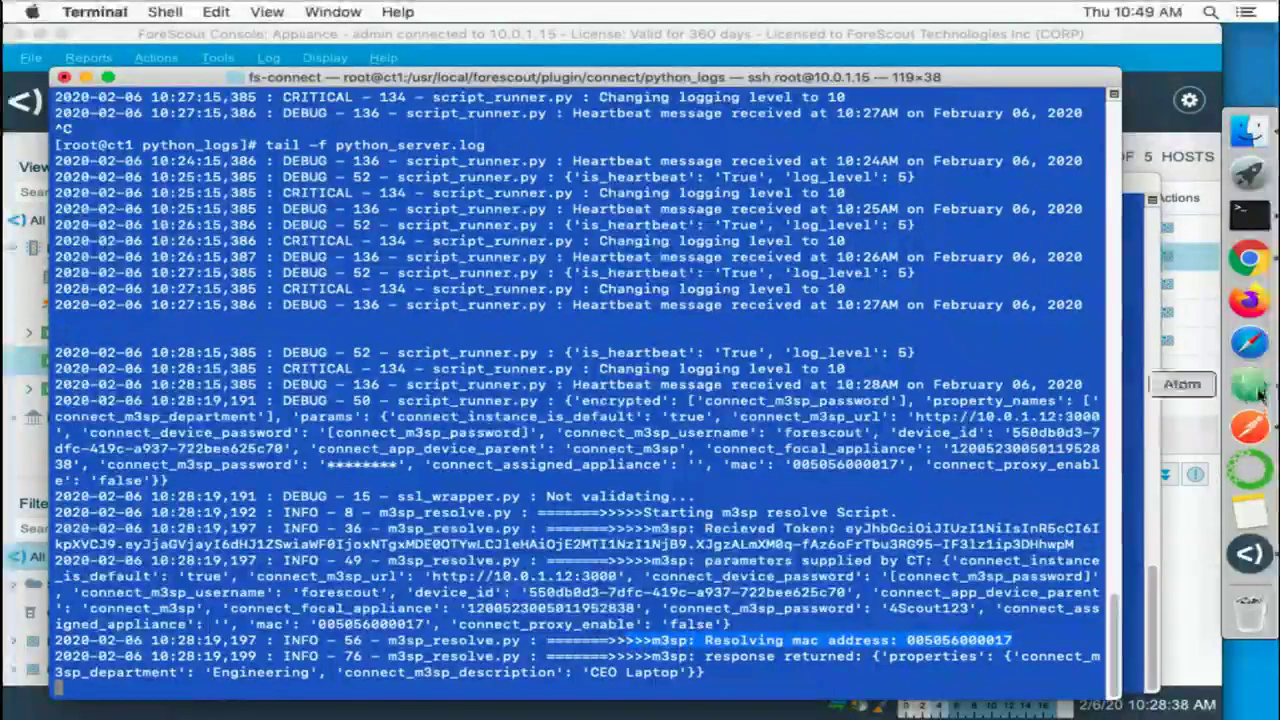